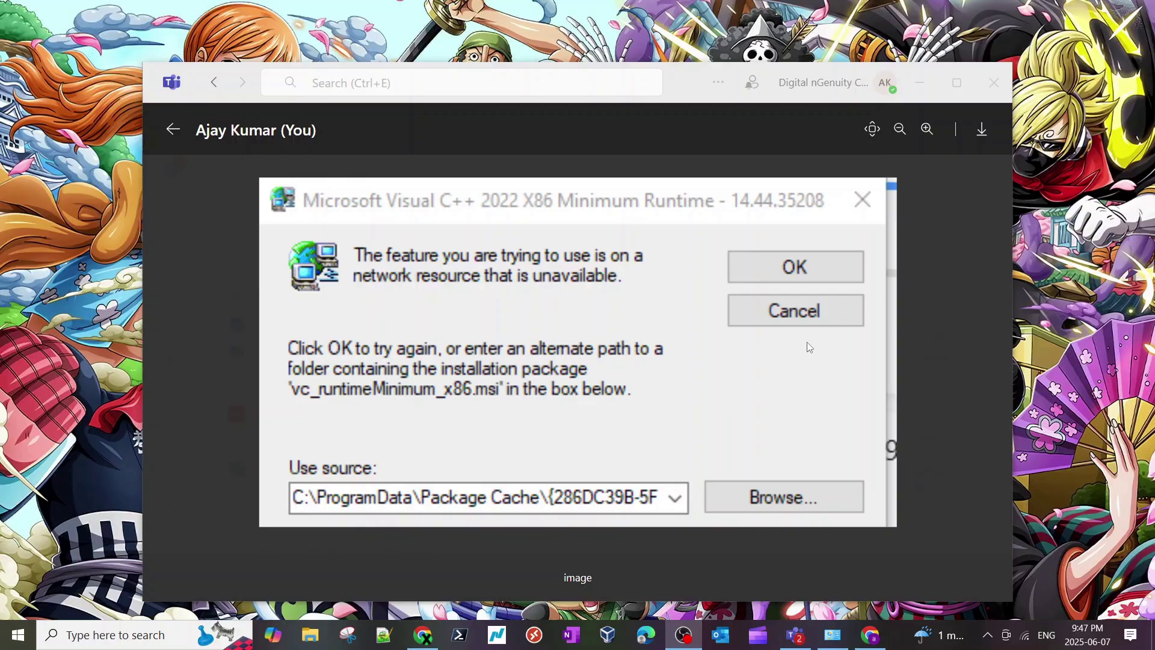
# Step: Switch from the Teams runtime error screenshot to the Programs and Features window
pyautogui.click(832, 634)
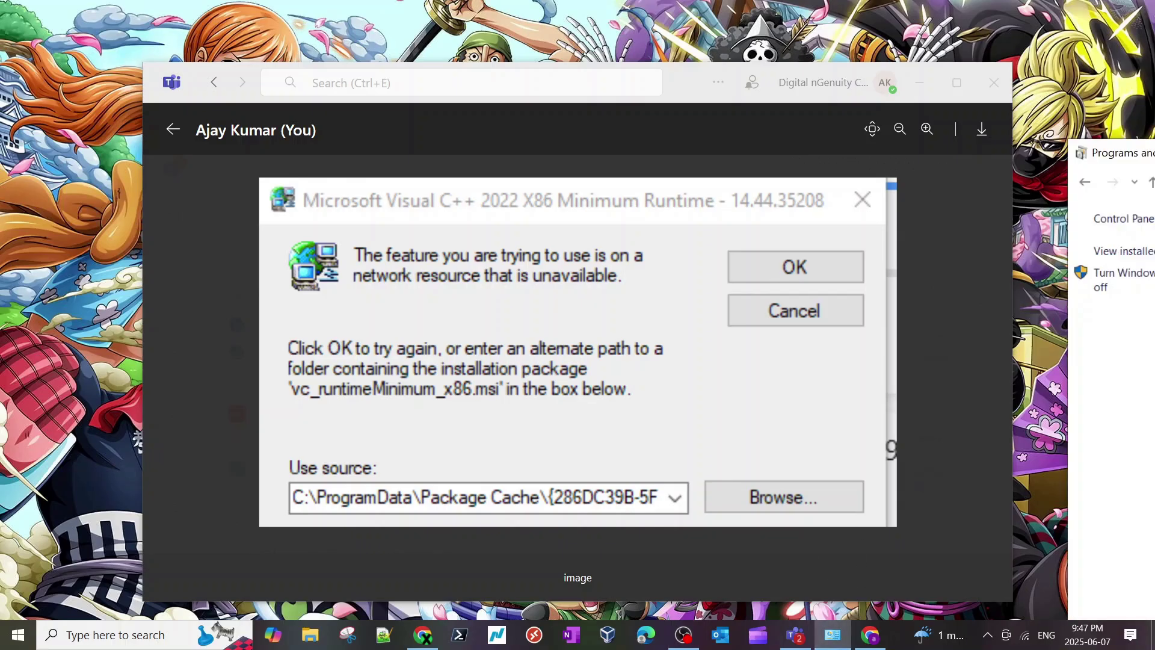
# Step: Maximize Programs and Features, select the Visual C++ 2015-2022 x86 redistributable 14.44.35208.0, then minimize it
pyautogui.press('super+Up')
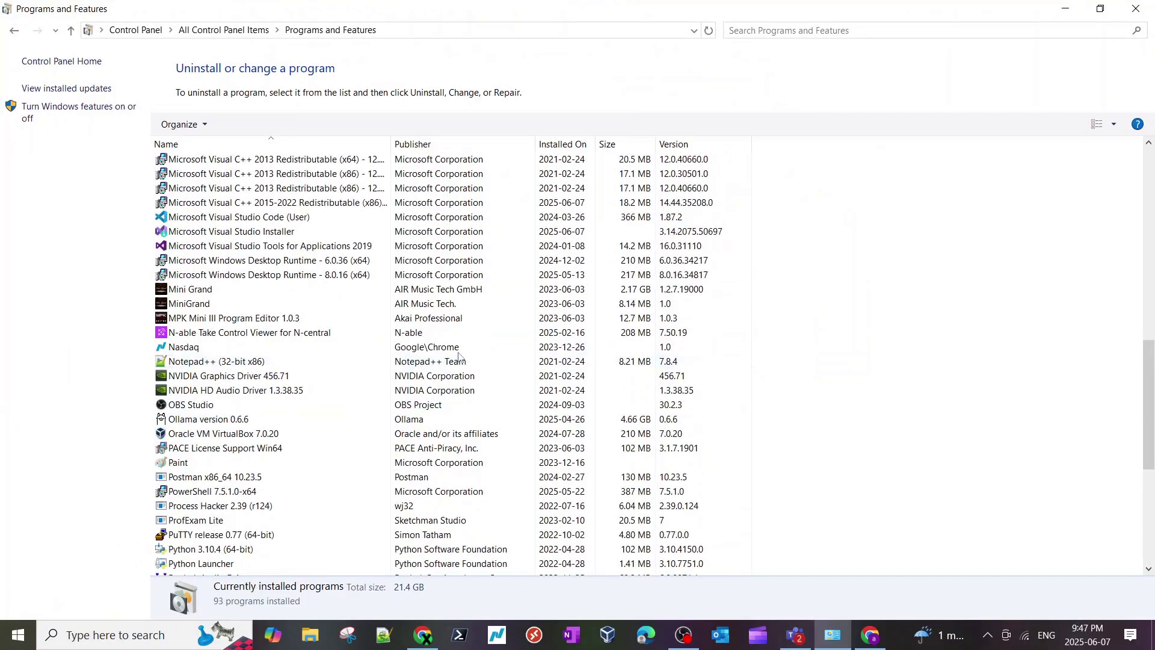
pyautogui.scroll(4, 391, 319)
pyautogui.click(318, 363)
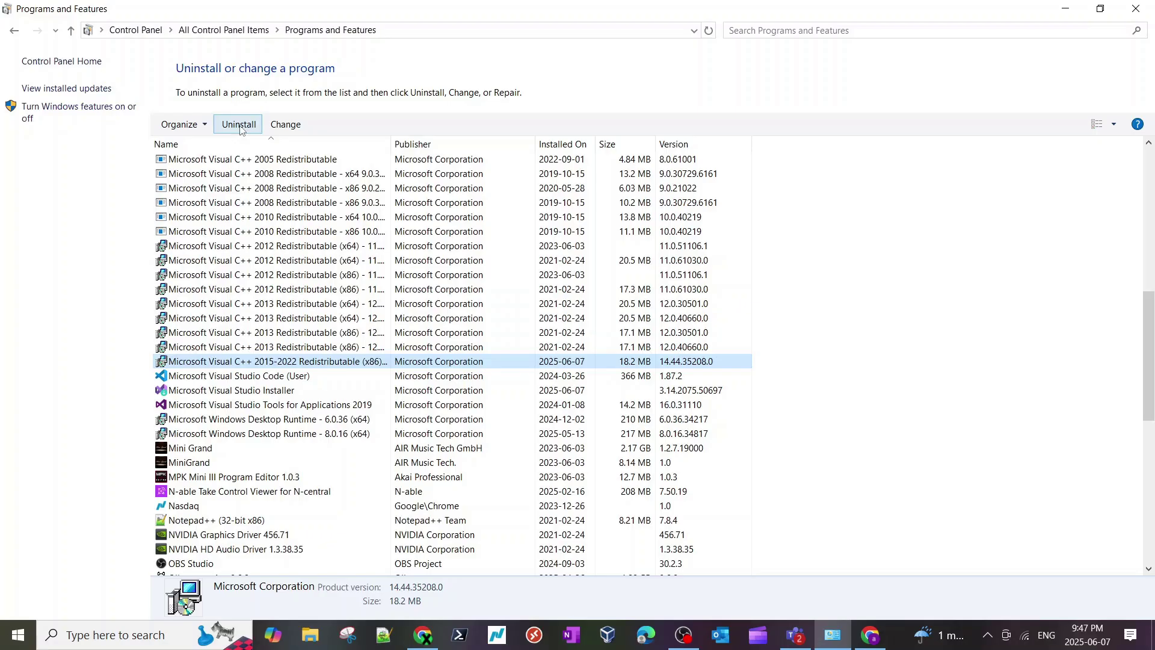
pyautogui.click(1064, 9)
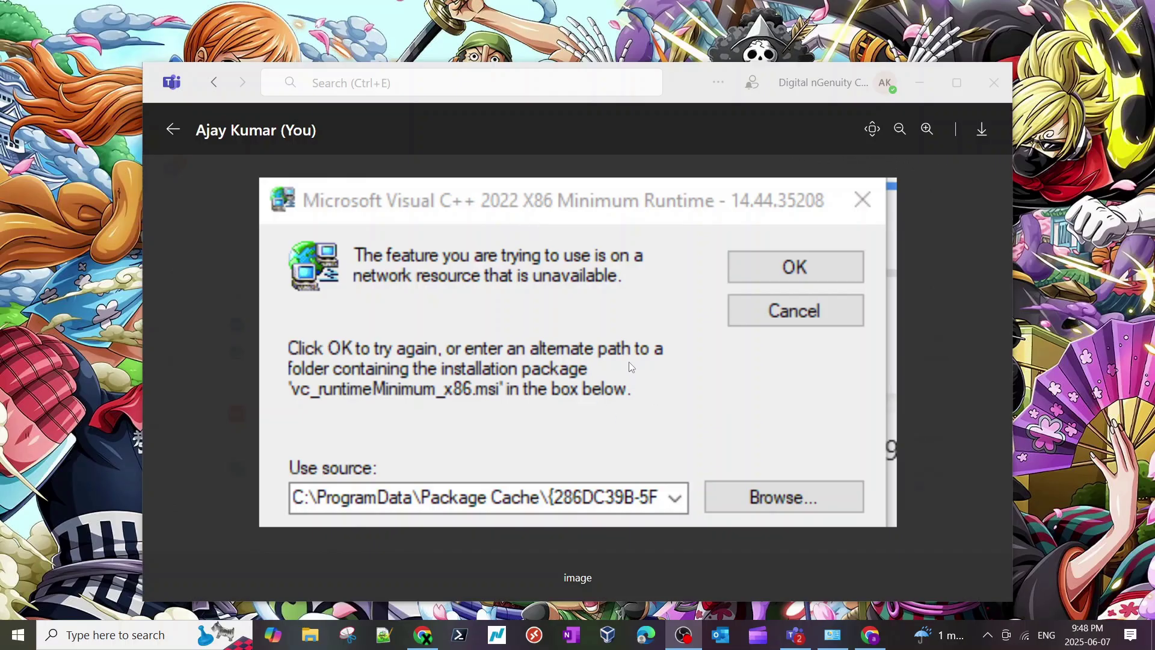
# Step: Bring the Microsoft support page forward in Chrome and scroll to the troubleshooter download link
pyautogui.click(424, 637)
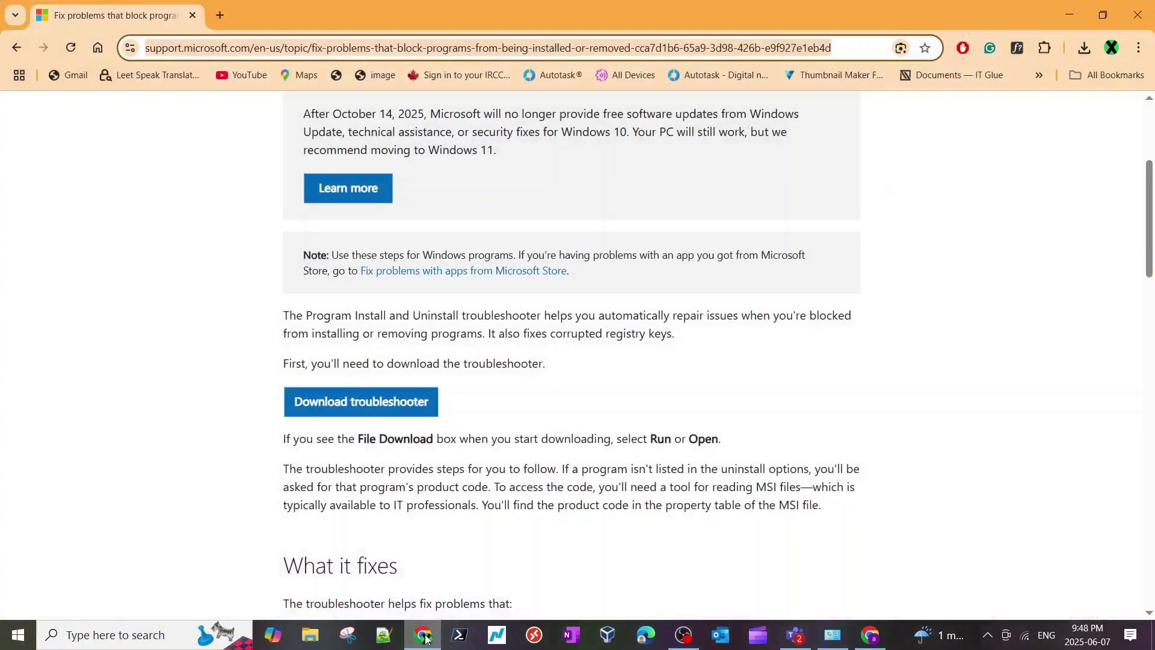
pyautogui.scroll(4, 533, 443)
pyautogui.click(246, 239)
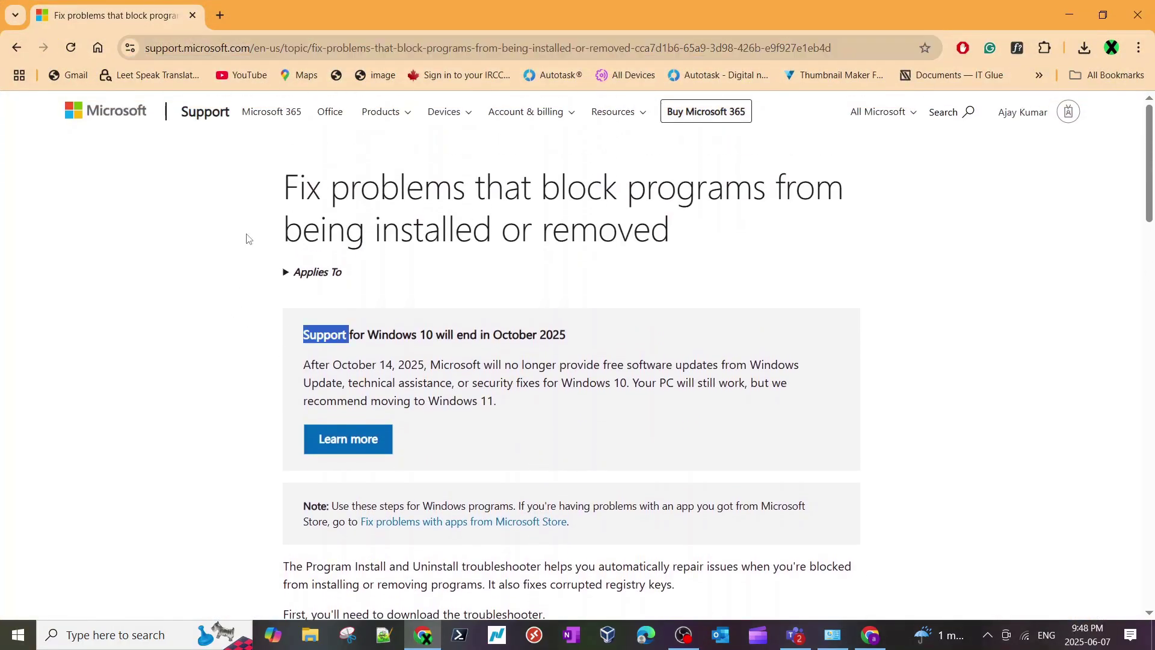
pyautogui.hotkey('ctrl', 'l')
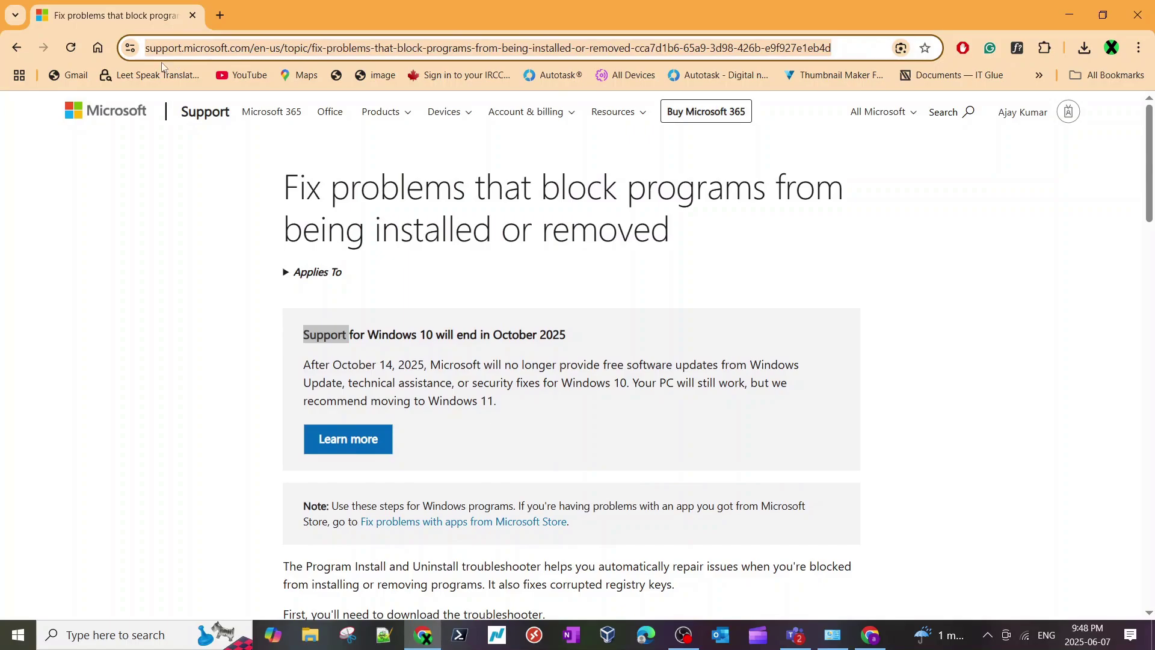
pyautogui.click(212, 224)
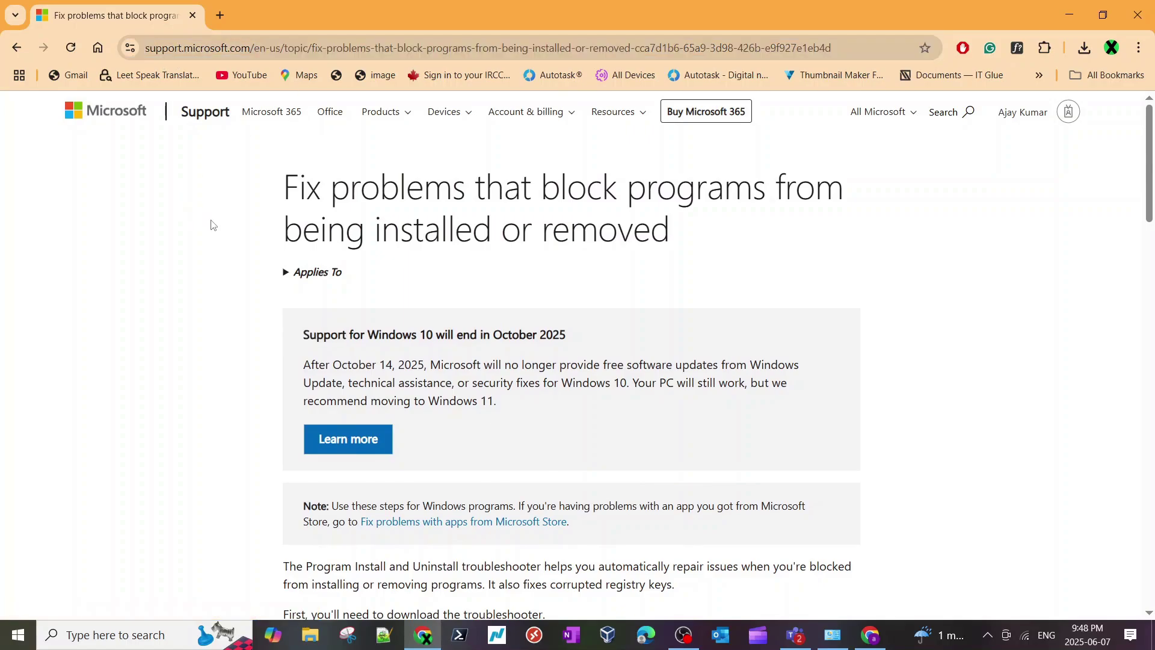
pyautogui.scroll(-8, 218, 260)
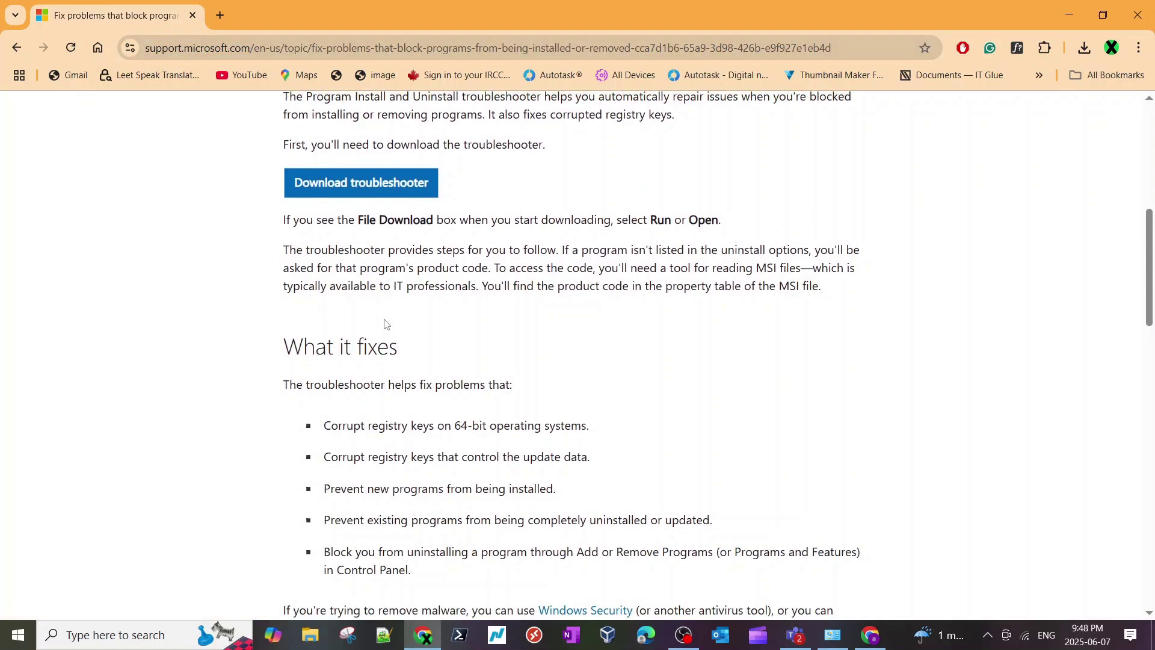
pyautogui.scroll(2, 384, 276)
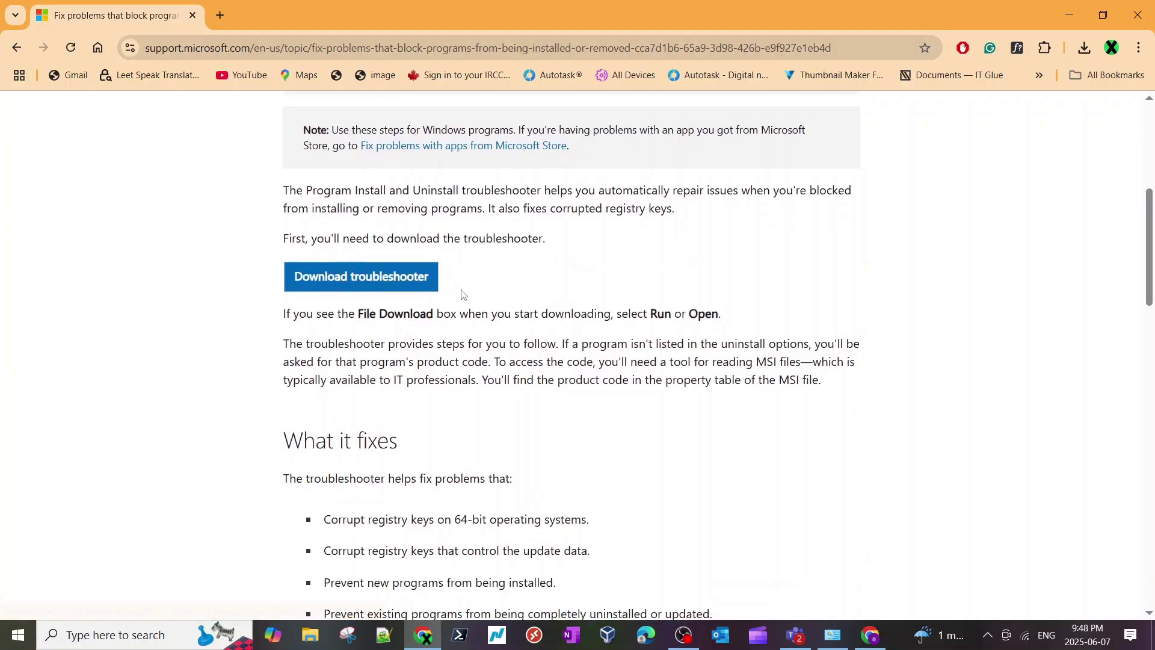
pyautogui.scroll(2, 484, 337)
pyautogui.scroll(1, 487, 345)
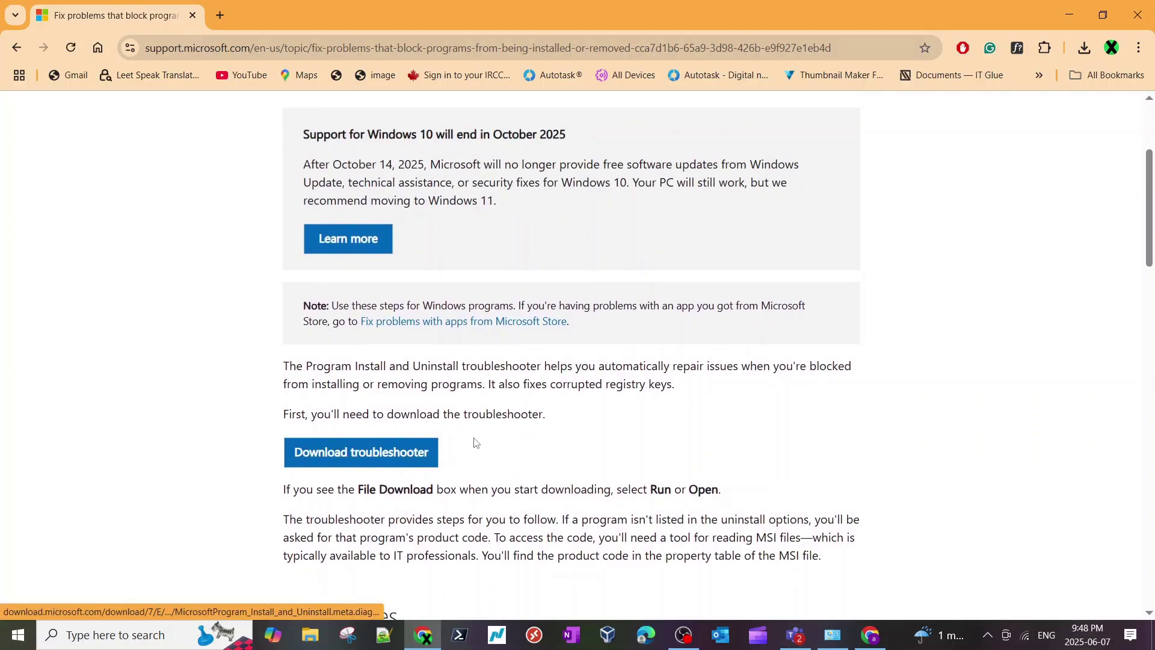
# Step: Download MicrosoftProgram_Install_and_Uninstall.meta.diagcab and run it from Chrome's downloads bubble
pyautogui.click(379, 462)
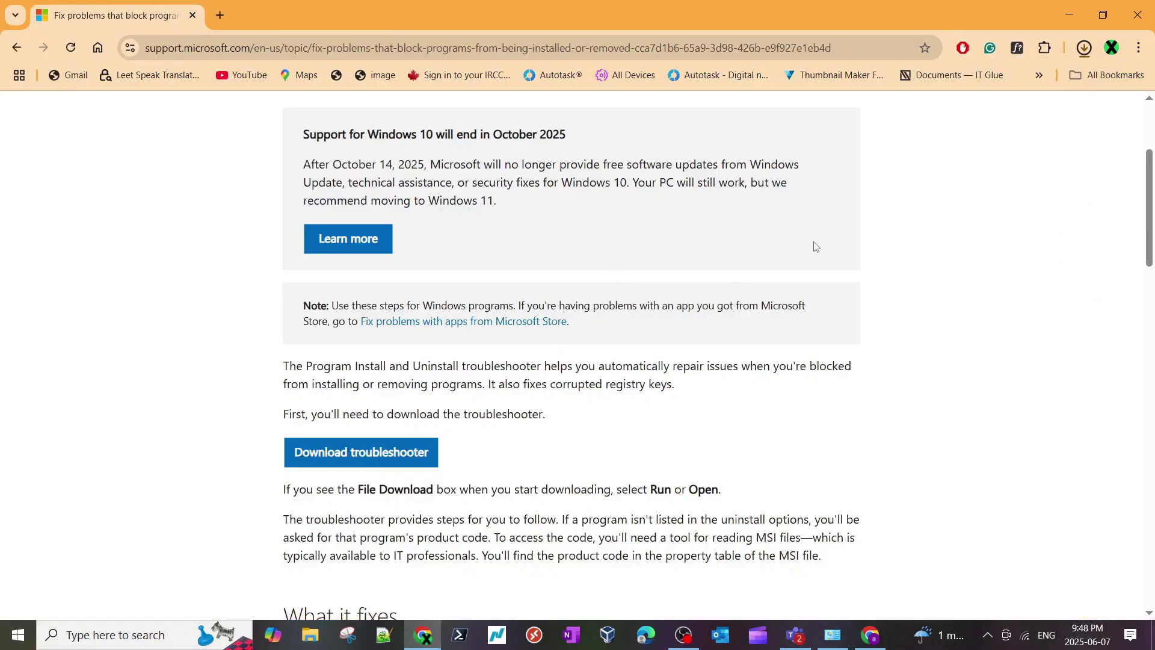
pyautogui.scroll(3, 747, 256)
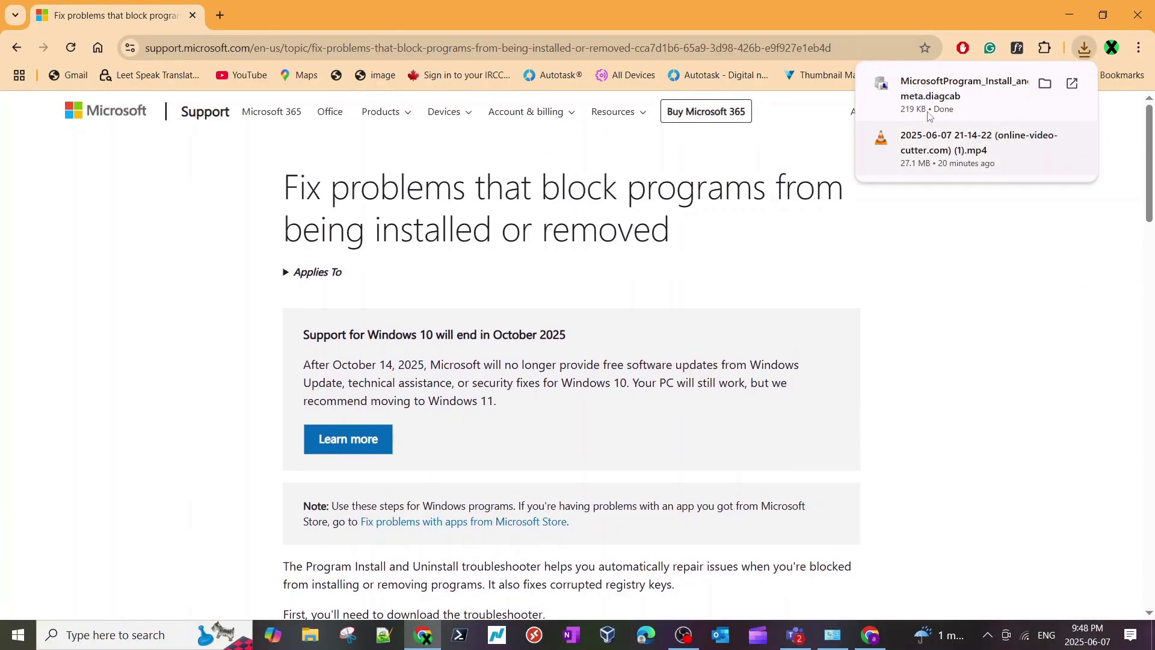
pyautogui.click(933, 100)
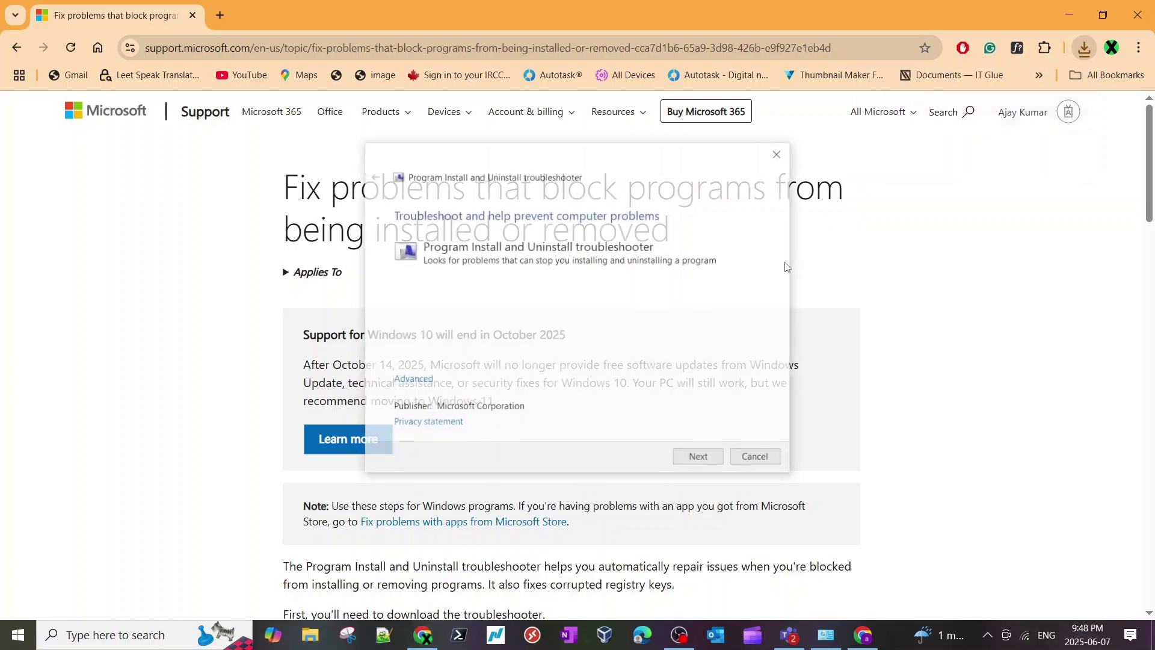
# Step: Bring the Program Install and Uninstall troubleshooter forward and start it with Next
pyautogui.click(928, 219)
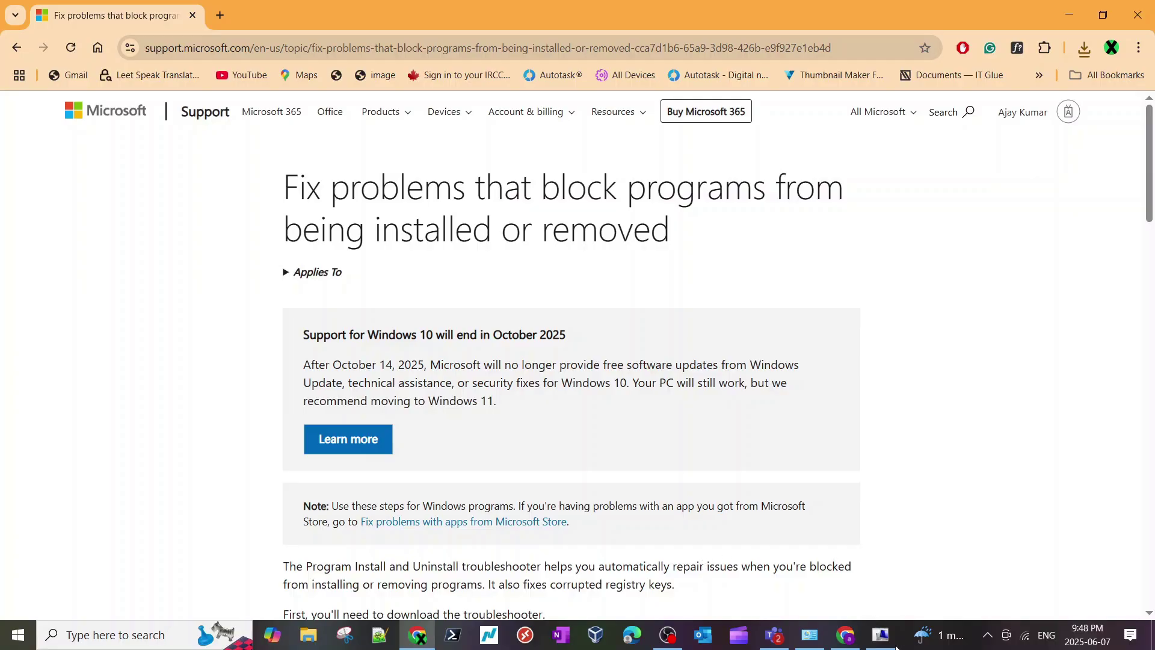
pyautogui.click(881, 635)
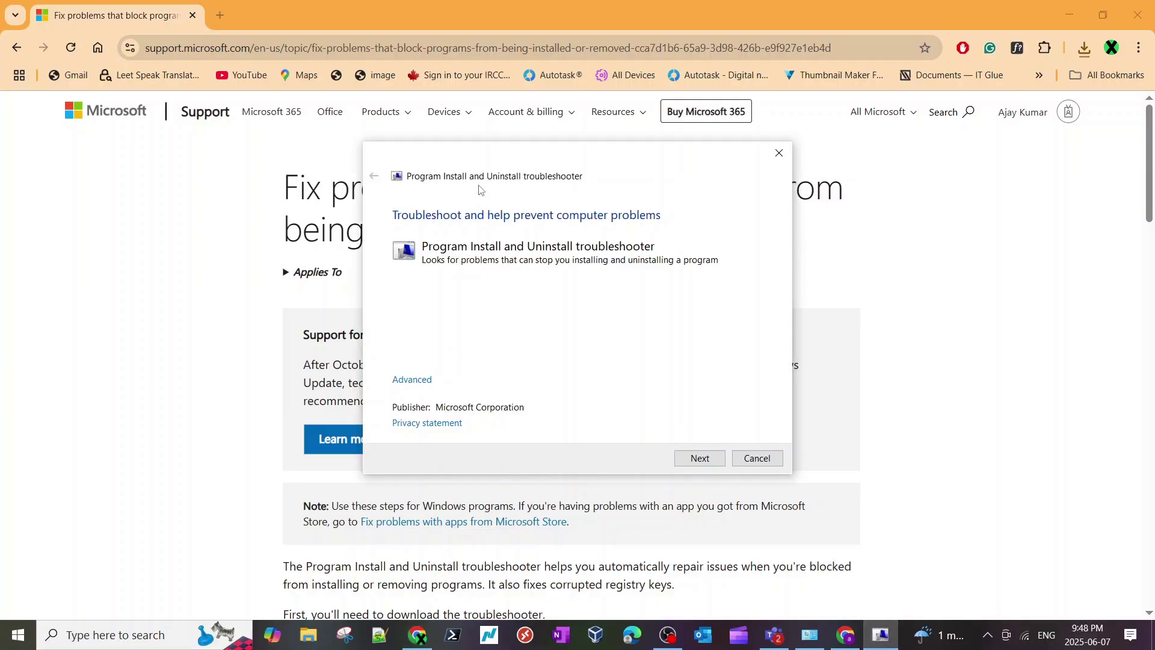
pyautogui.click(698, 459)
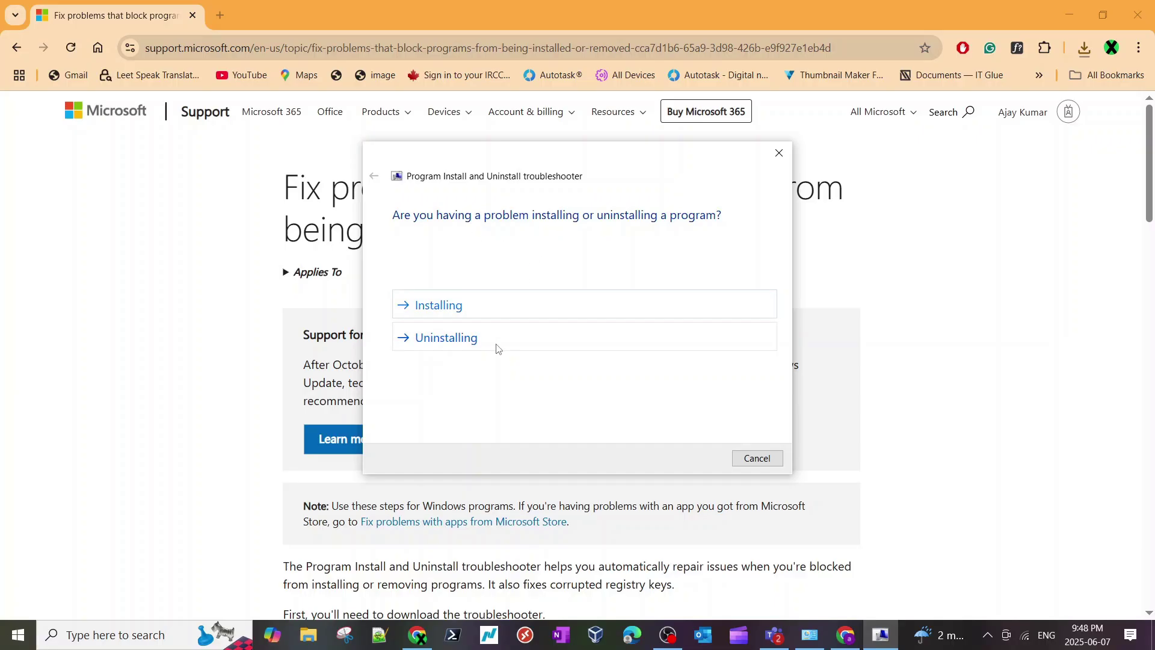
# Step: Review the runtime error screenshot in Teams, then report a problem with Uninstalling
pyautogui.click(784, 643)
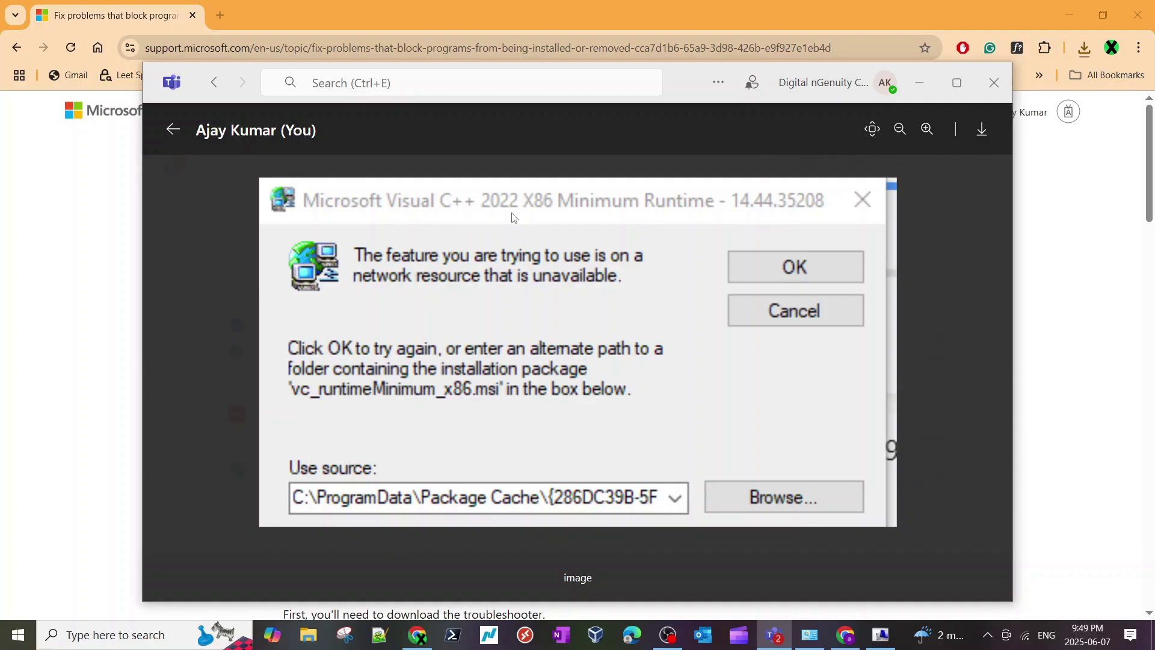
pyautogui.click(924, 87)
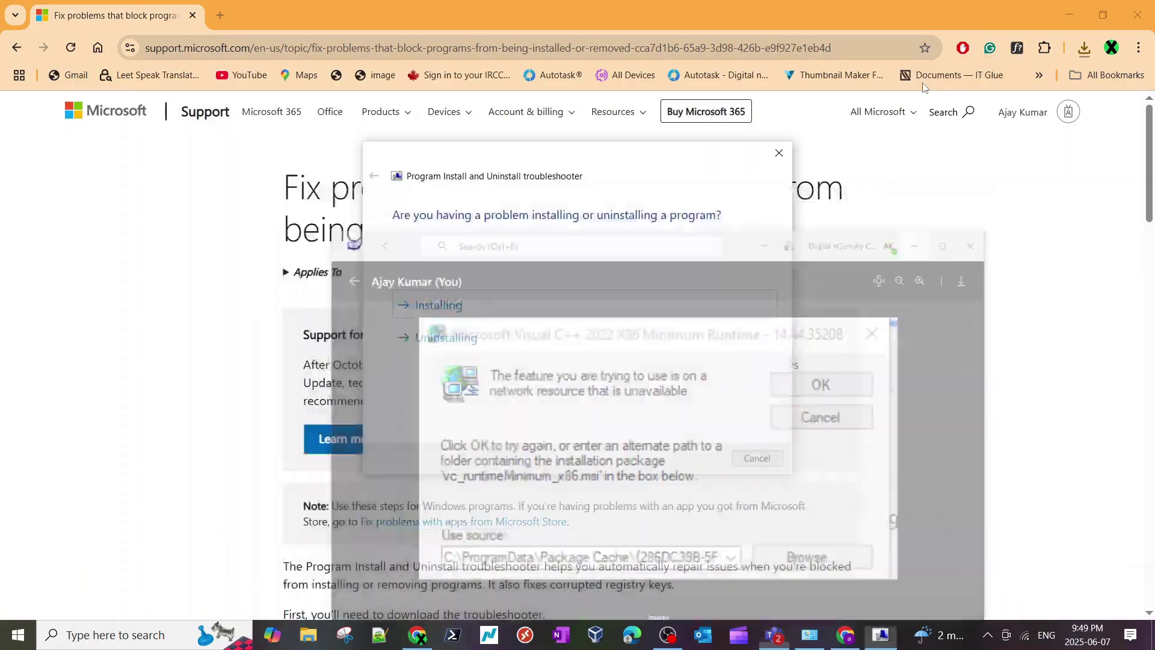
pyautogui.click(445, 342)
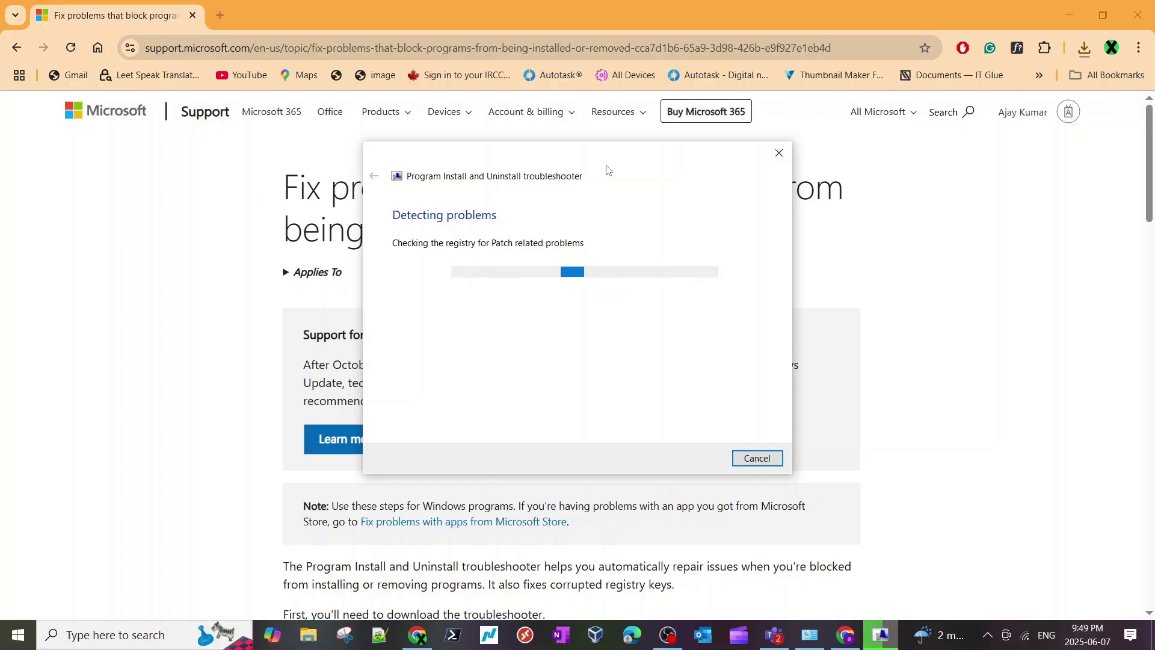
# Step: Scroll to the Visual C++ 2022 entries and select the X86 Additional Runtime - 14.44.35208
pyautogui.scroll(-2, 553, 390)
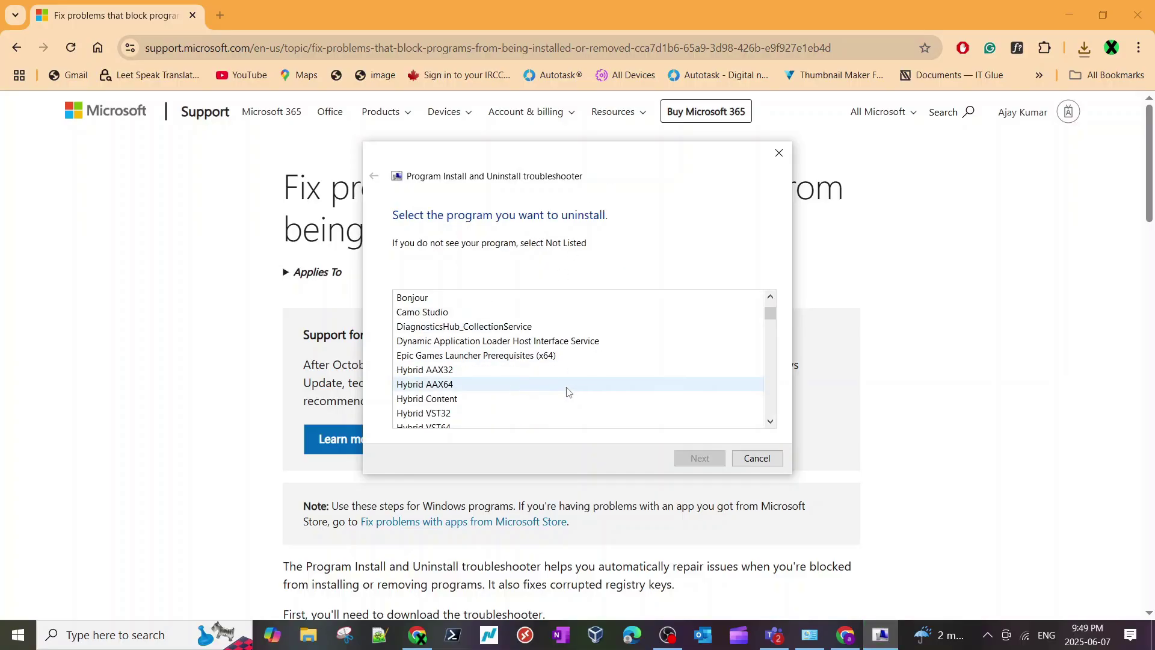
pyautogui.scroll(2, 567, 393)
pyautogui.scroll(-6, 517, 373)
pyautogui.scroll(-7, 518, 373)
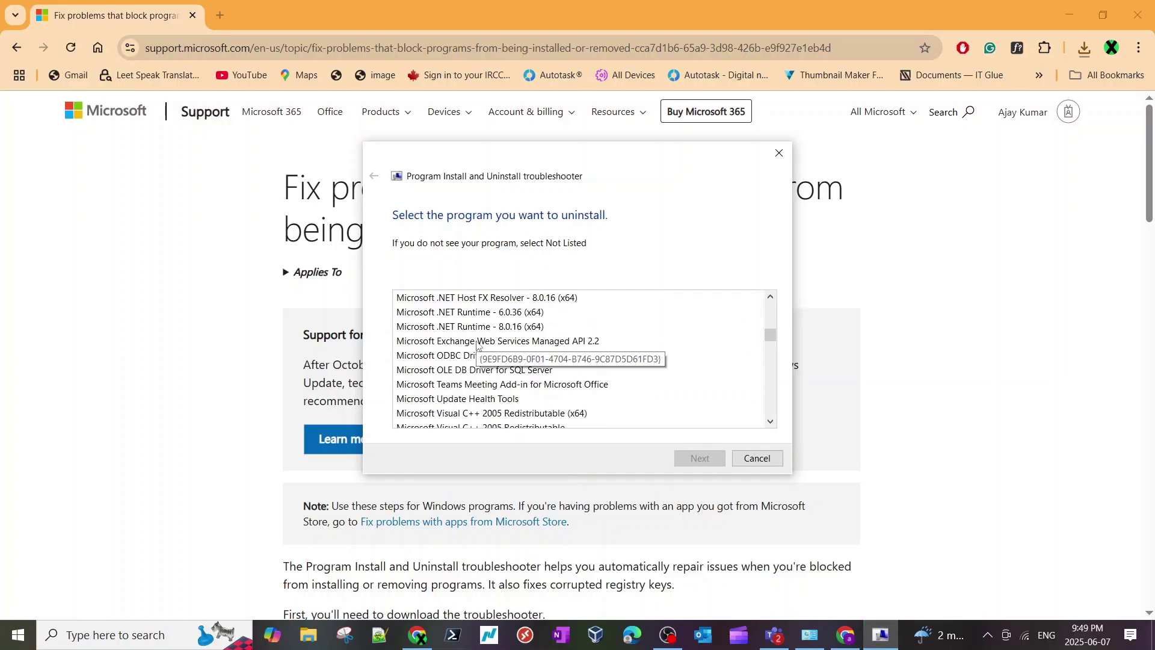
pyautogui.scroll(-10, 568, 403)
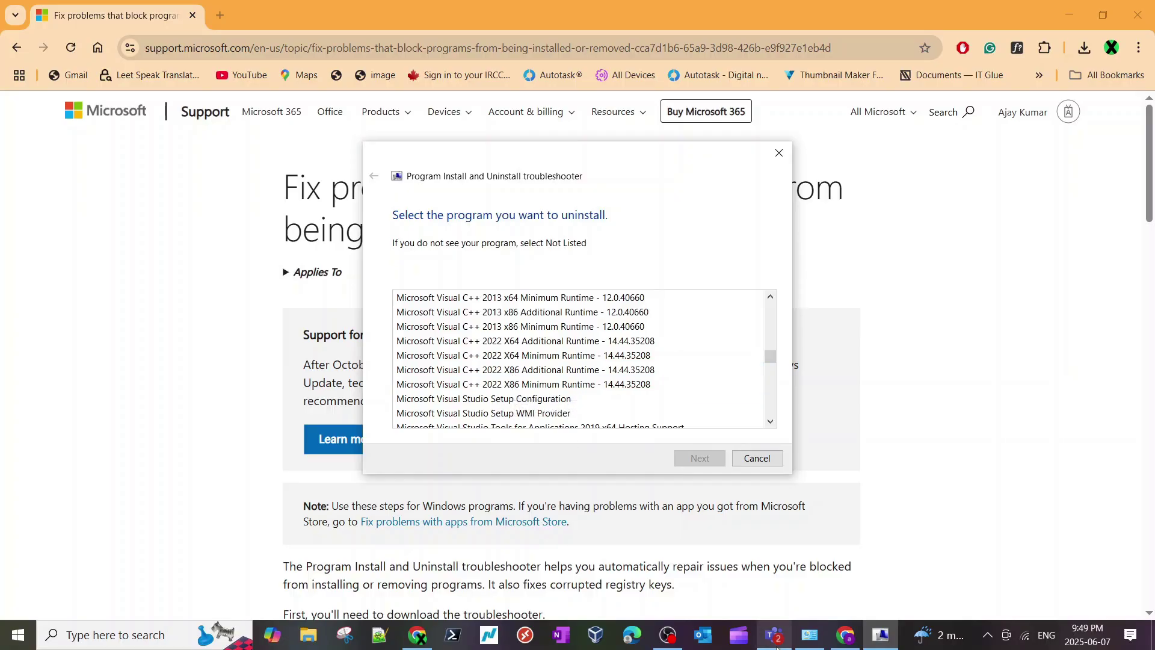
pyautogui.click(774, 635)
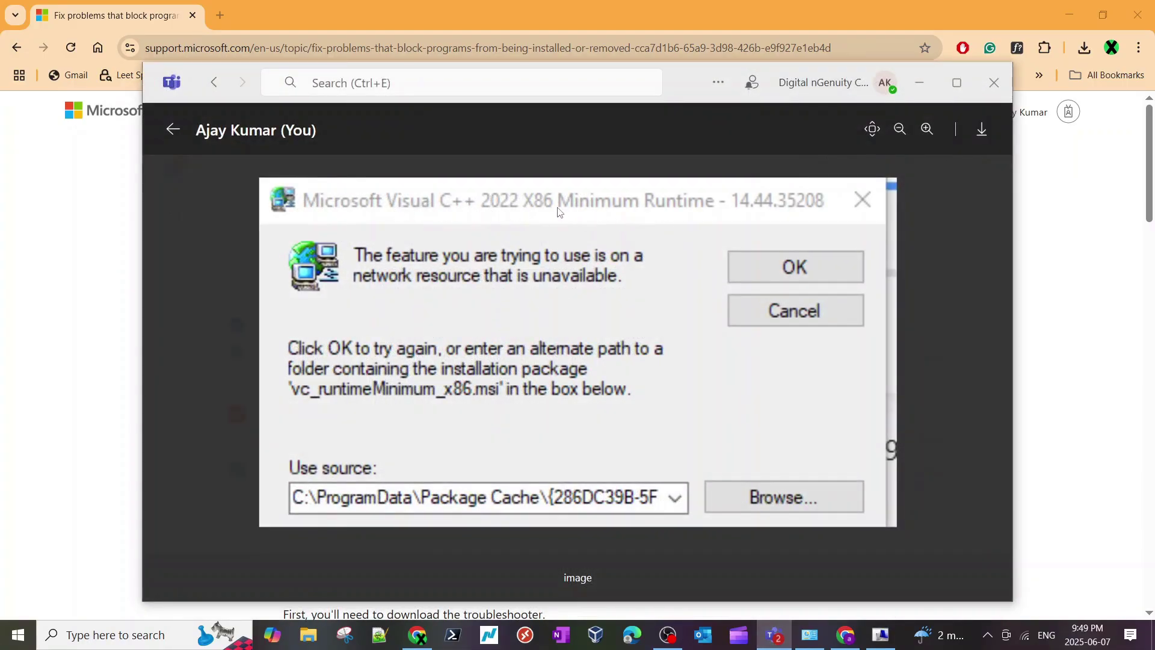
pyautogui.click(919, 83)
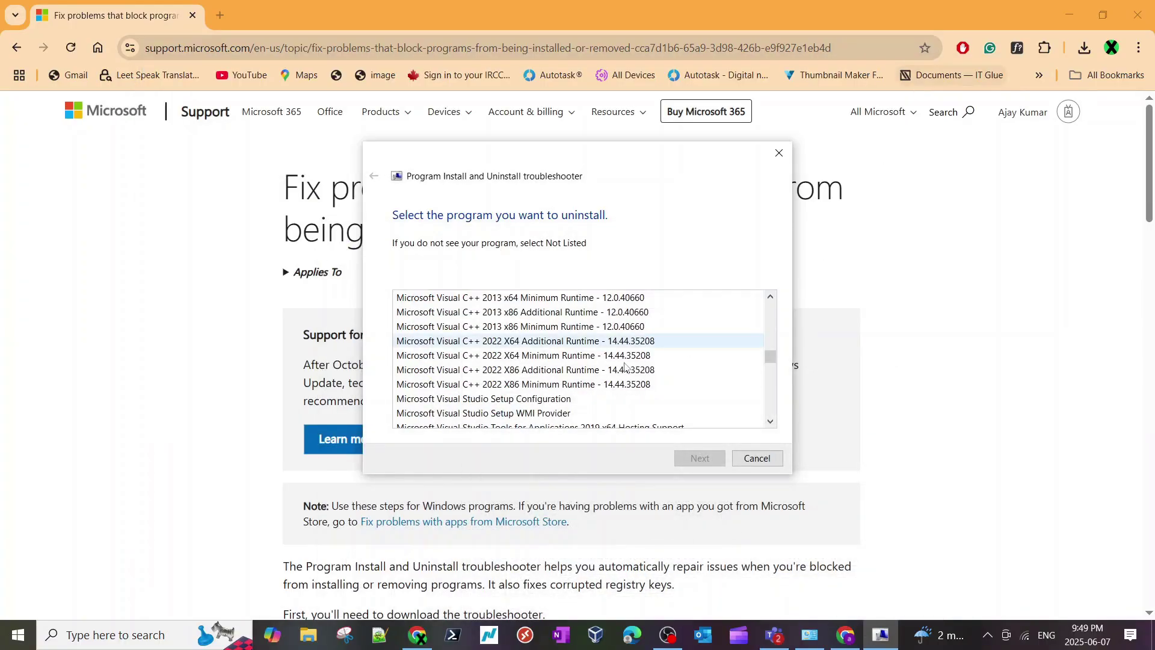
pyautogui.click(529, 370)
pyautogui.click(554, 381)
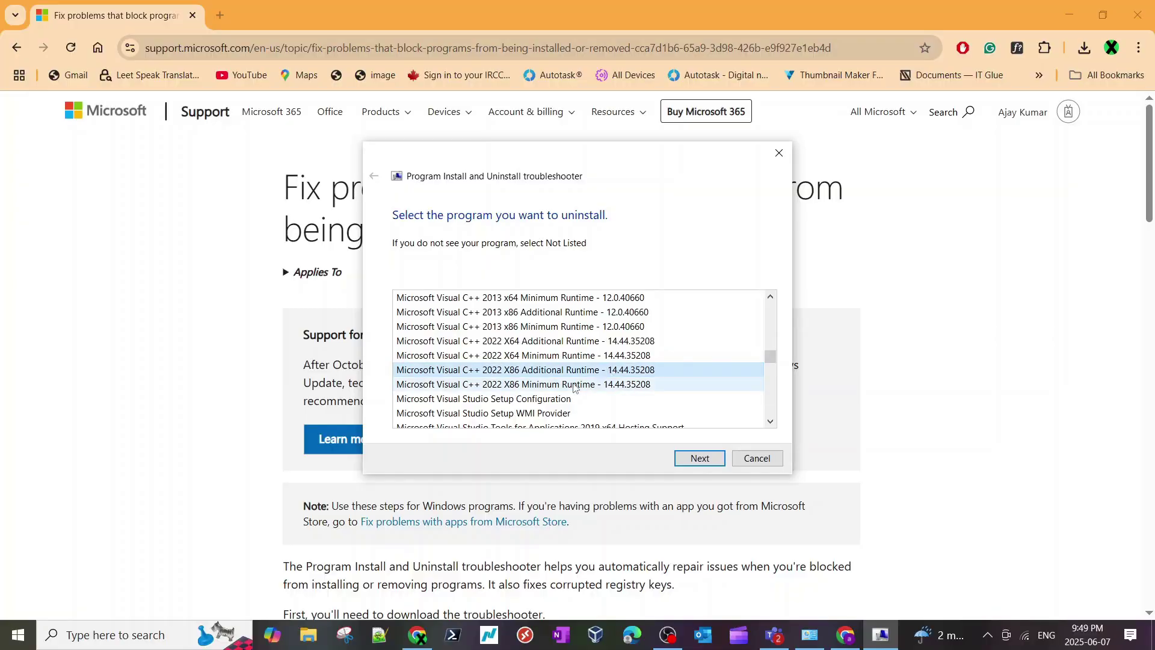
pyautogui.click(576, 374)
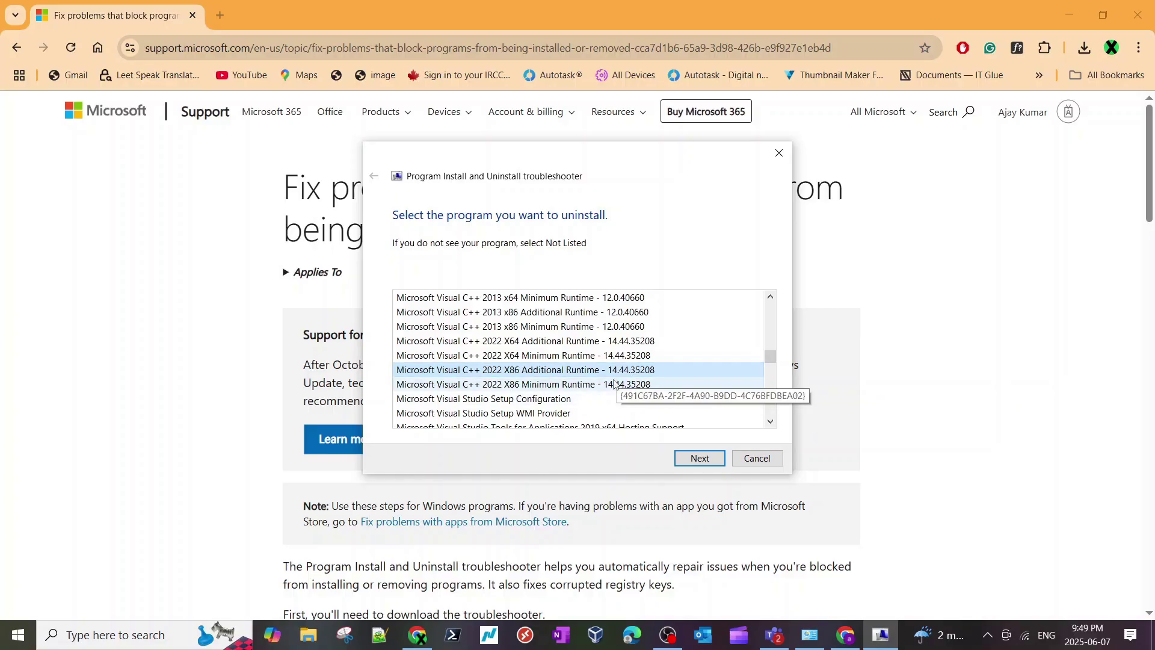
# Step: Proceed with the 2022 X86 Additional Runtime, confirm 'Yes, try uninstall', and view the Teams error screenshot
pyautogui.click(698, 459)
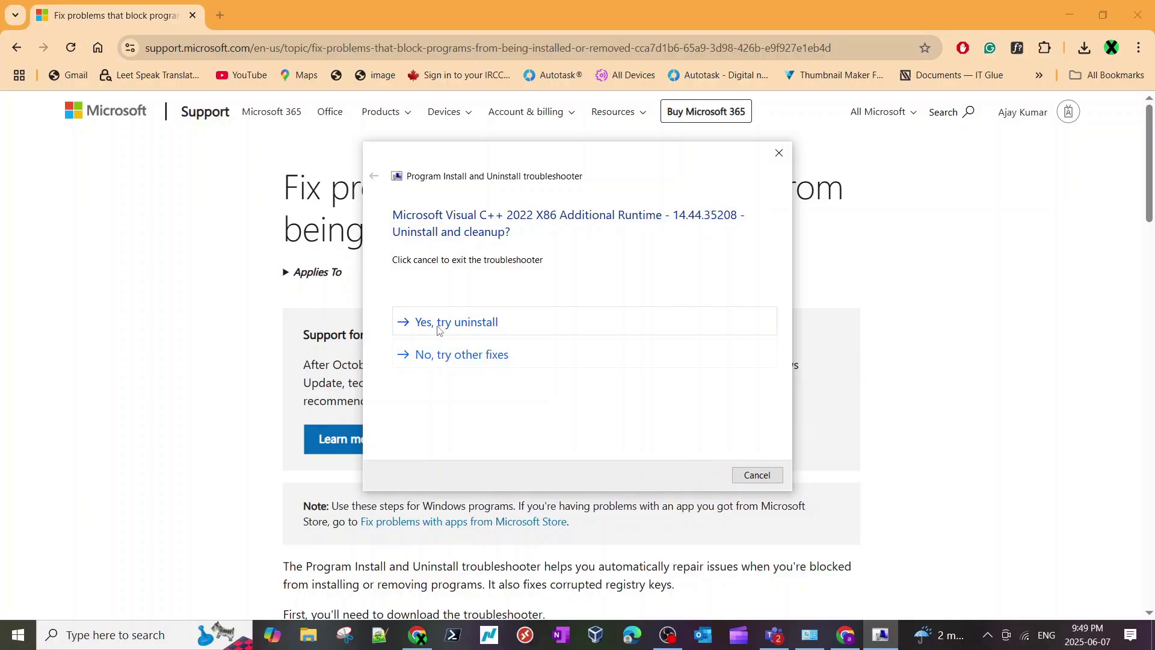
pyautogui.click(495, 328)
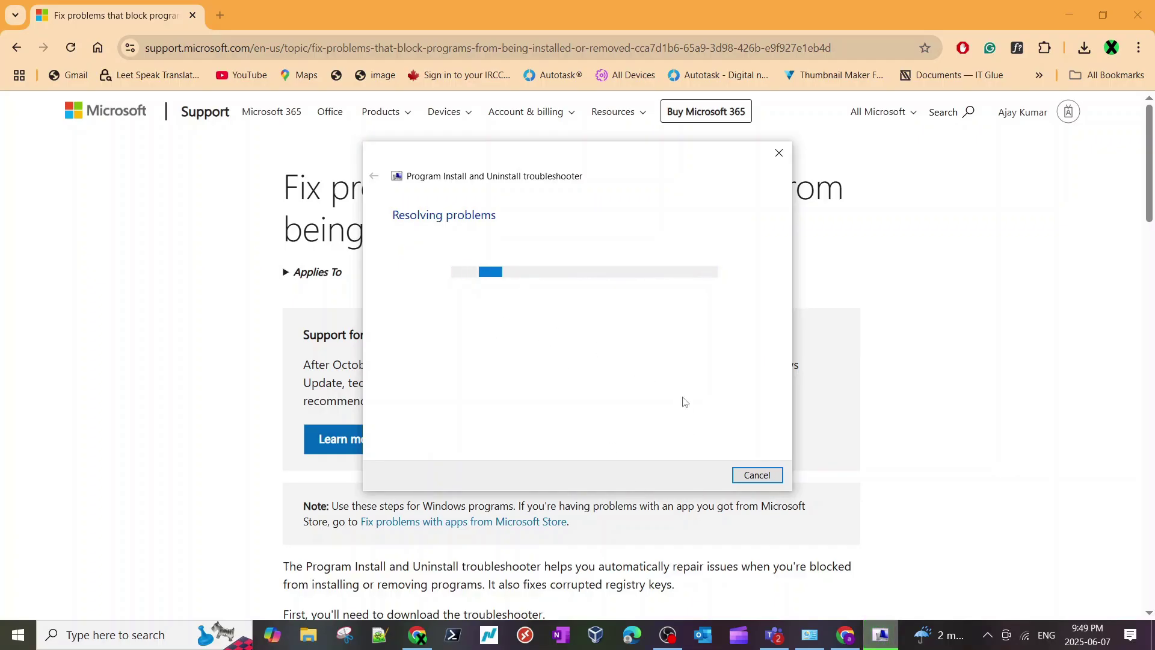
pyautogui.click(810, 635)
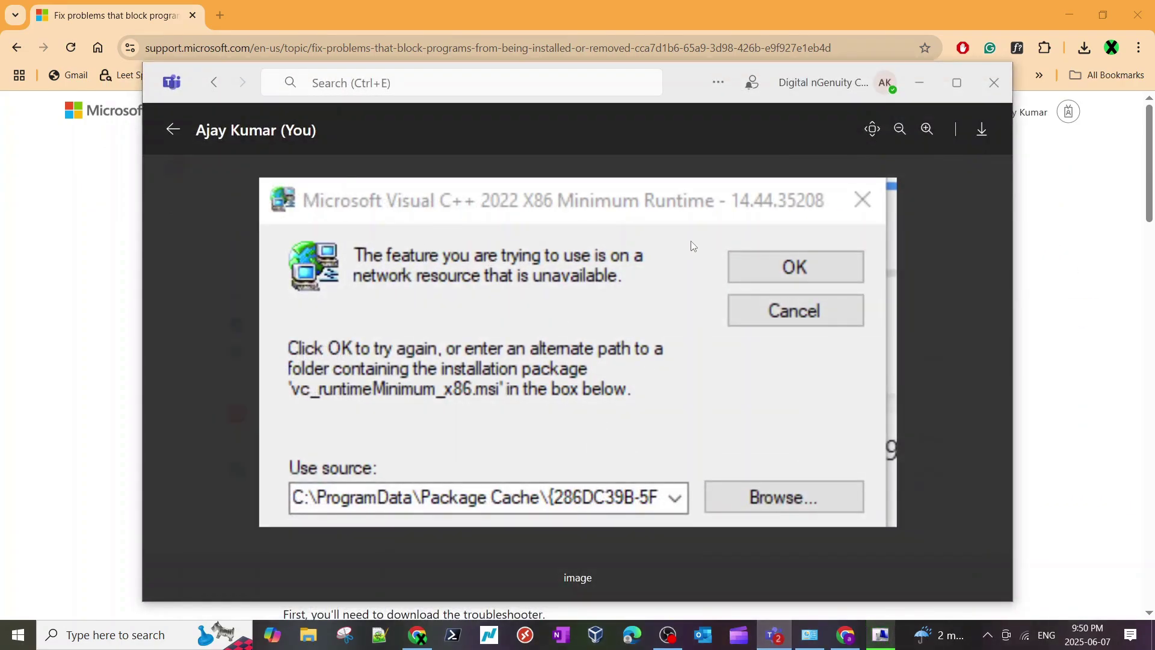
# Step: Minimize the Teams image viewer to reveal the troubleshooter's 'Not fixed' result
pyautogui.click(919, 82)
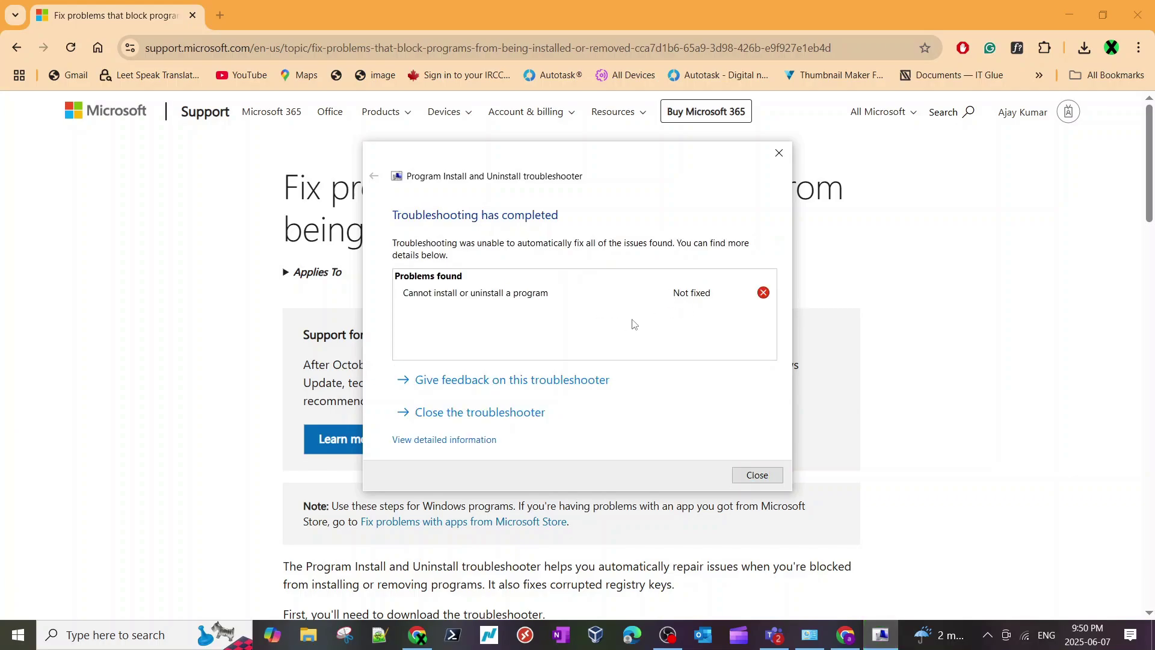
# Step: Glance at the error screenshot again, hide it, and close the finished troubleshooter
pyautogui.click(770, 632)
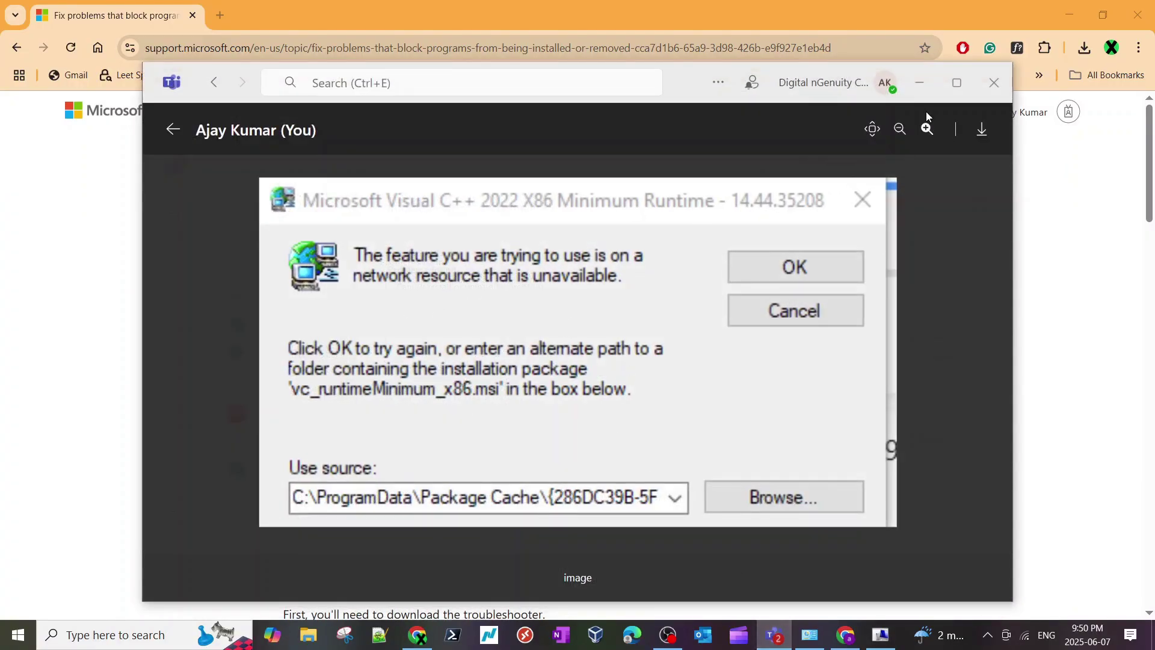
pyautogui.click(919, 82)
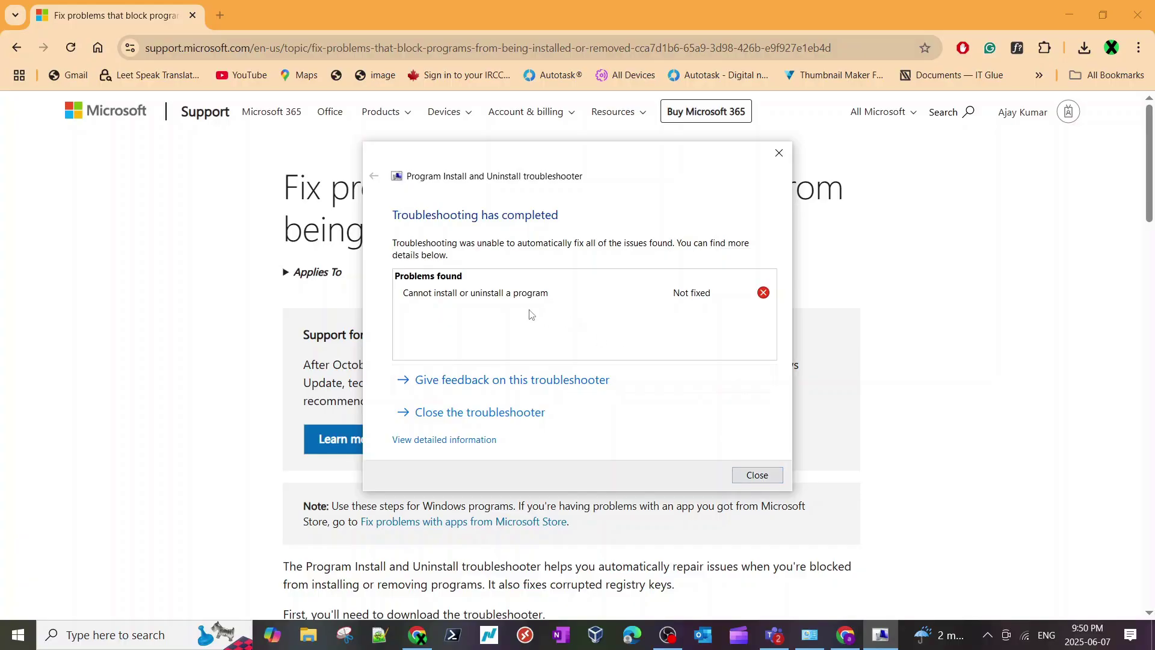
pyautogui.click(757, 475)
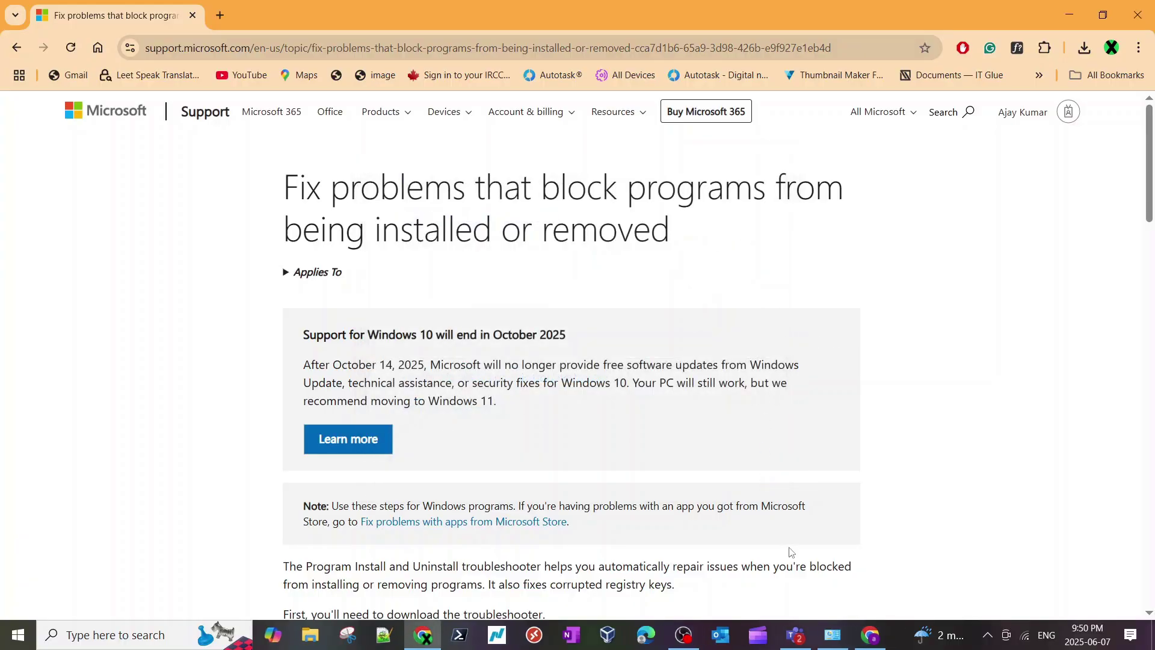
pyautogui.scroll(-1, 791, 552)
pyautogui.scroll(1, 962, 301)
# Step: Rerun MicrosoftProgram_Install_and_Uninstall.meta.diagcab from Chrome's Downloads panel and move past its start page
pyautogui.click(1084, 48)
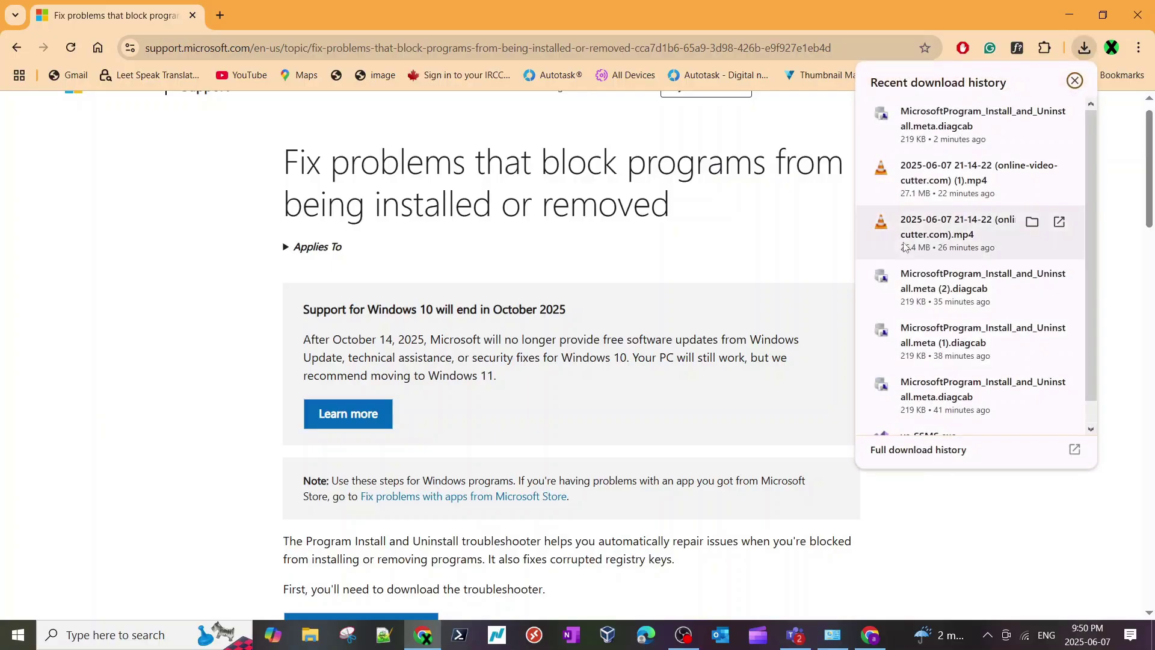
pyautogui.click(951, 118)
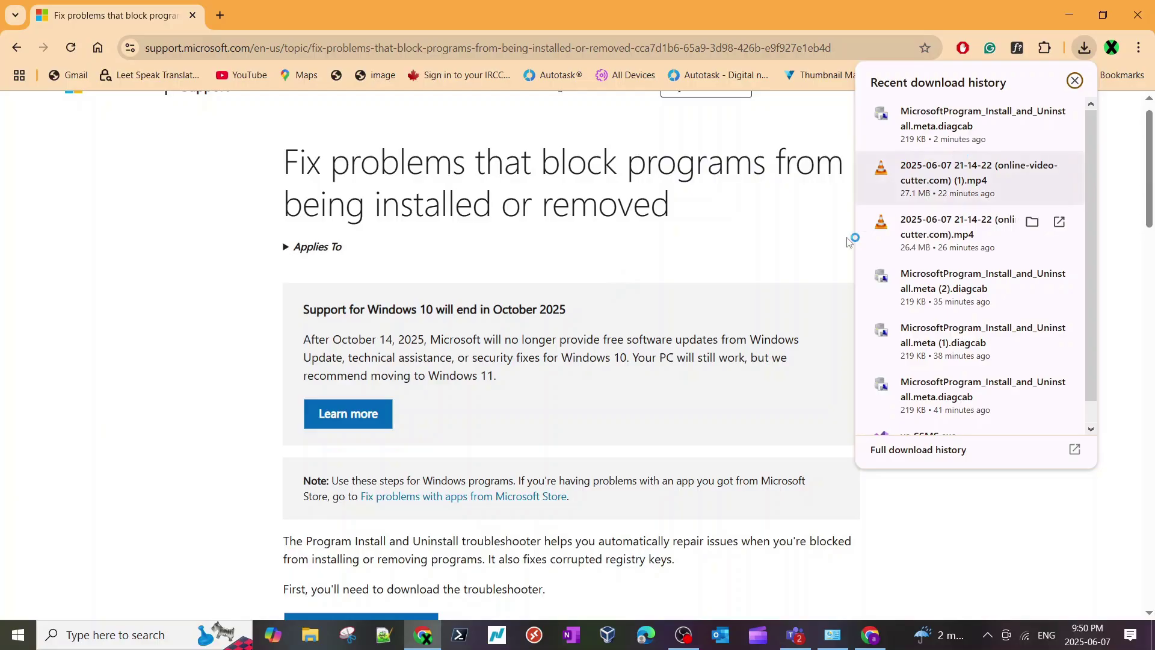
pyautogui.click(691, 457)
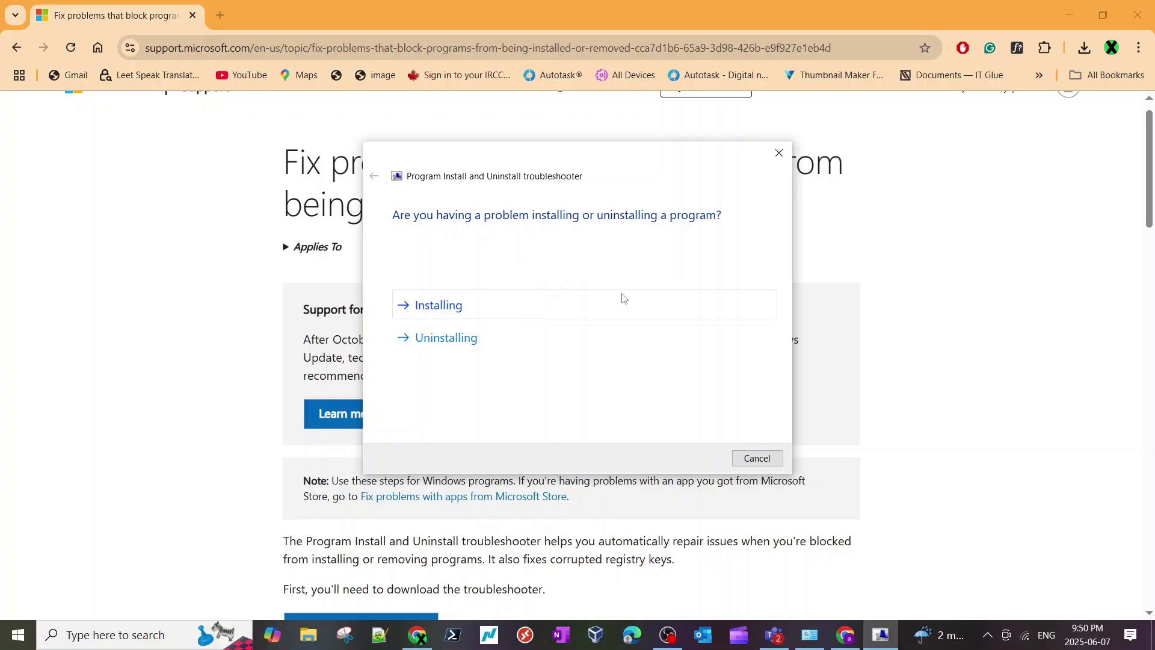
# Step: Report an uninstalling problem and scroll the program list to the Visual C++ 2022 runtimes
pyautogui.click(496, 337)
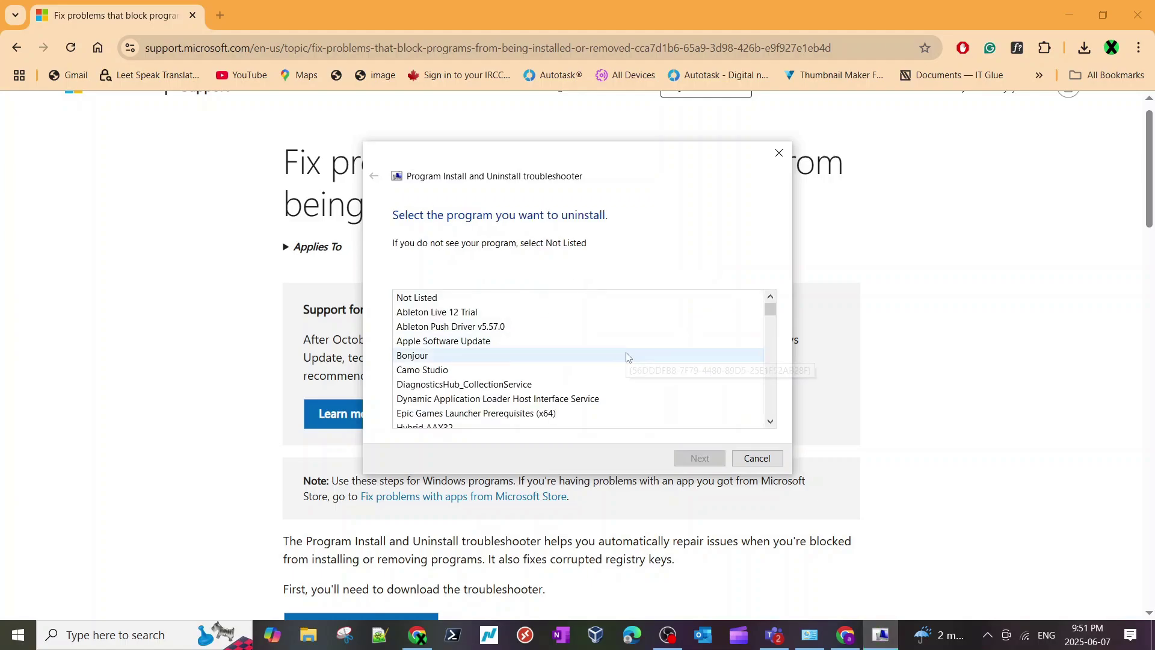
pyautogui.scroll(-8, 624, 356)
pyautogui.scroll(-12, 626, 357)
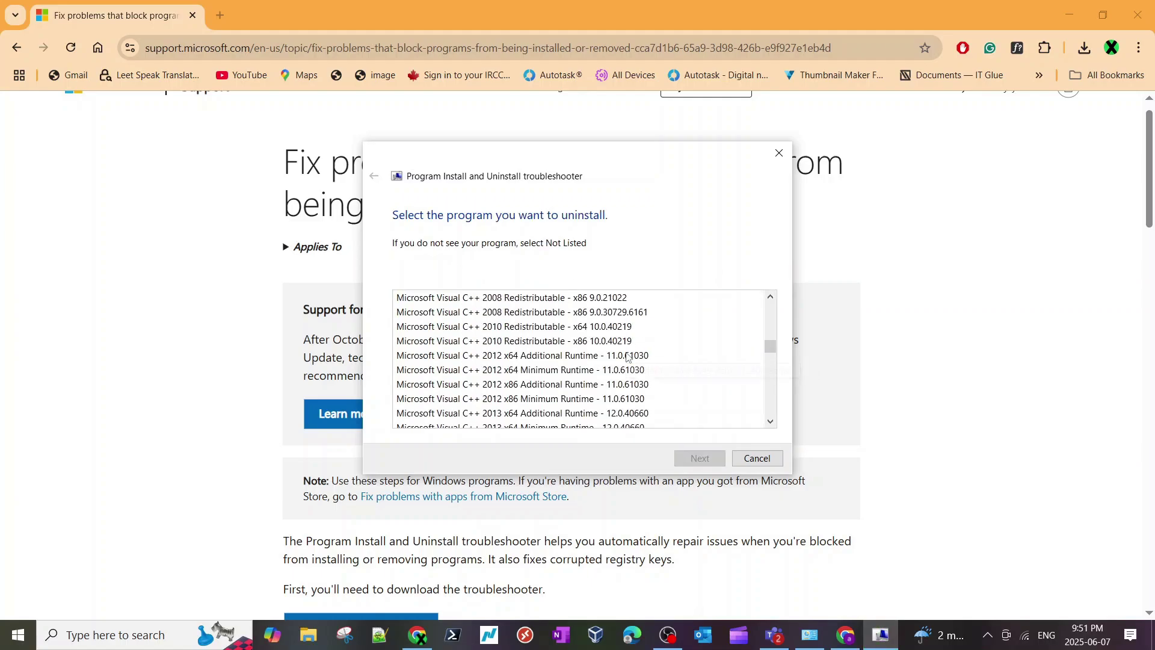
pyautogui.scroll(-1, 626, 357)
pyautogui.scroll(1, 601, 358)
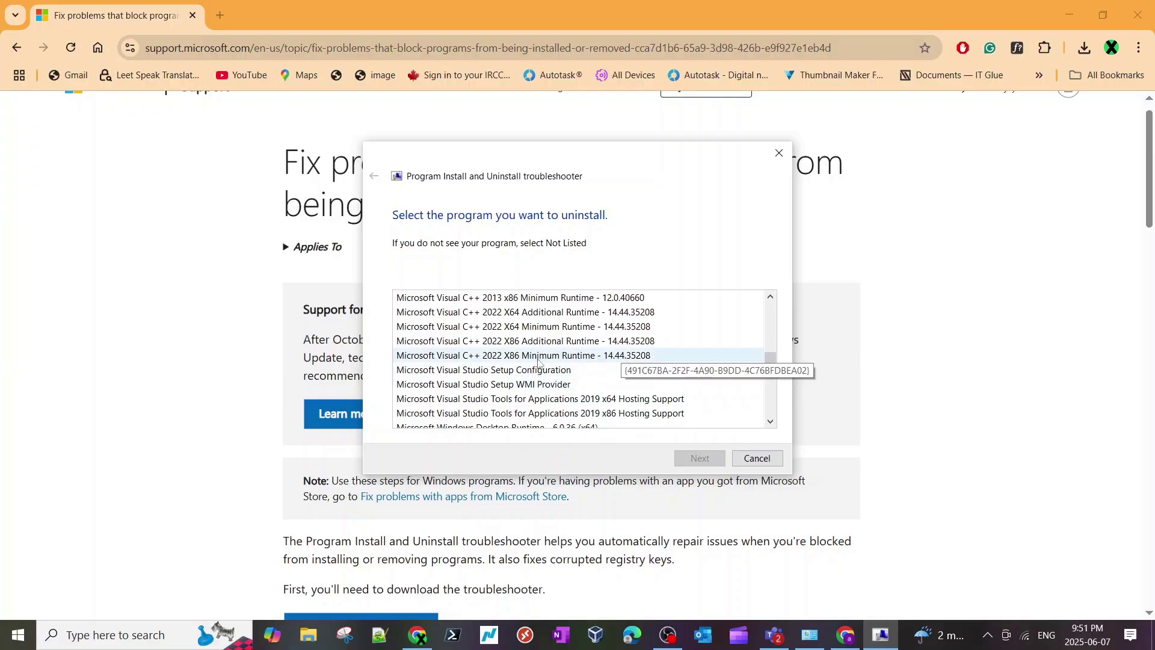
# Step: Select Microsoft Visual C++ 2022 X86 Additional Runtime - 14.44.35208 and confirm 'Yes, try uninstall'
pyautogui.click(484, 342)
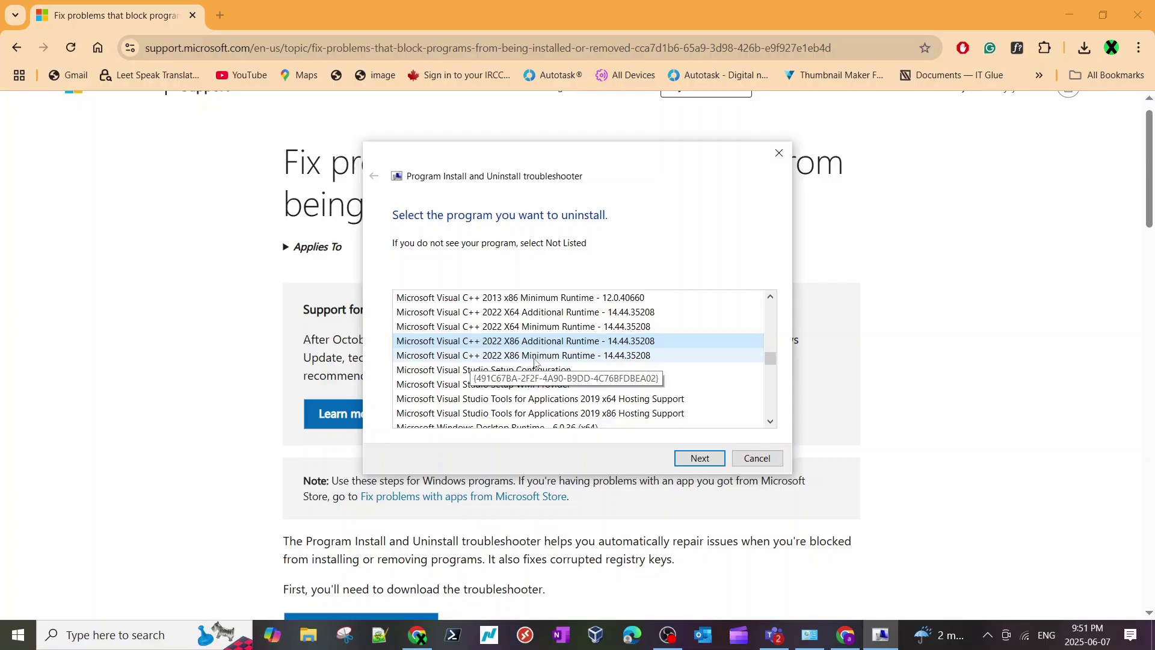
pyautogui.click(598, 357)
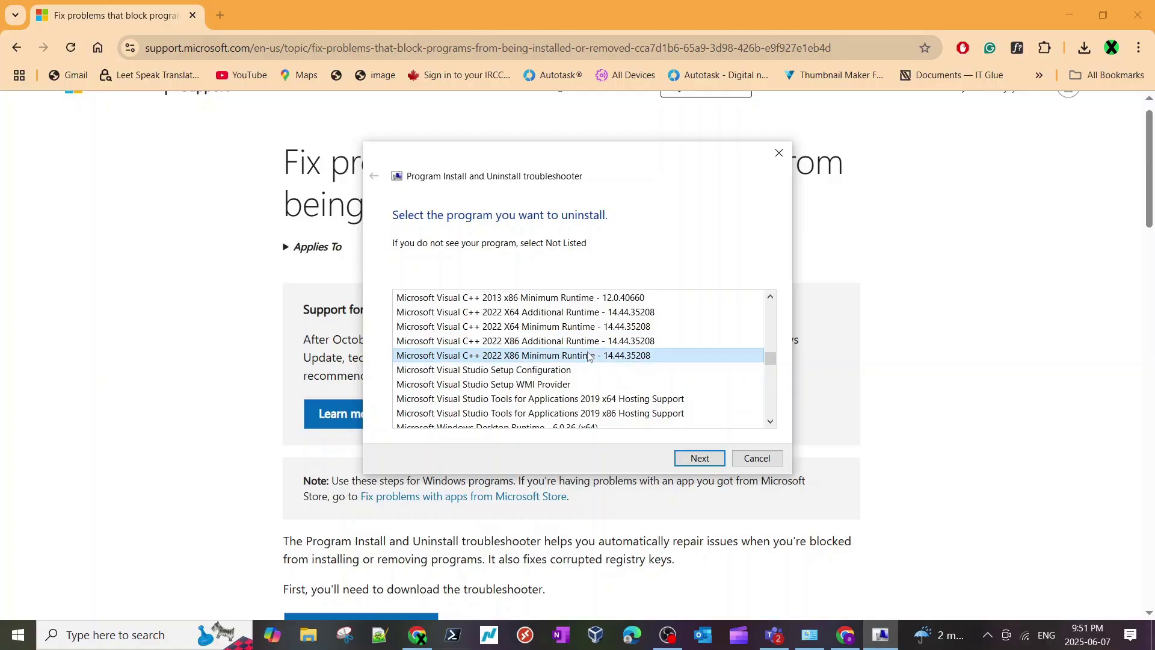
pyautogui.click(554, 345)
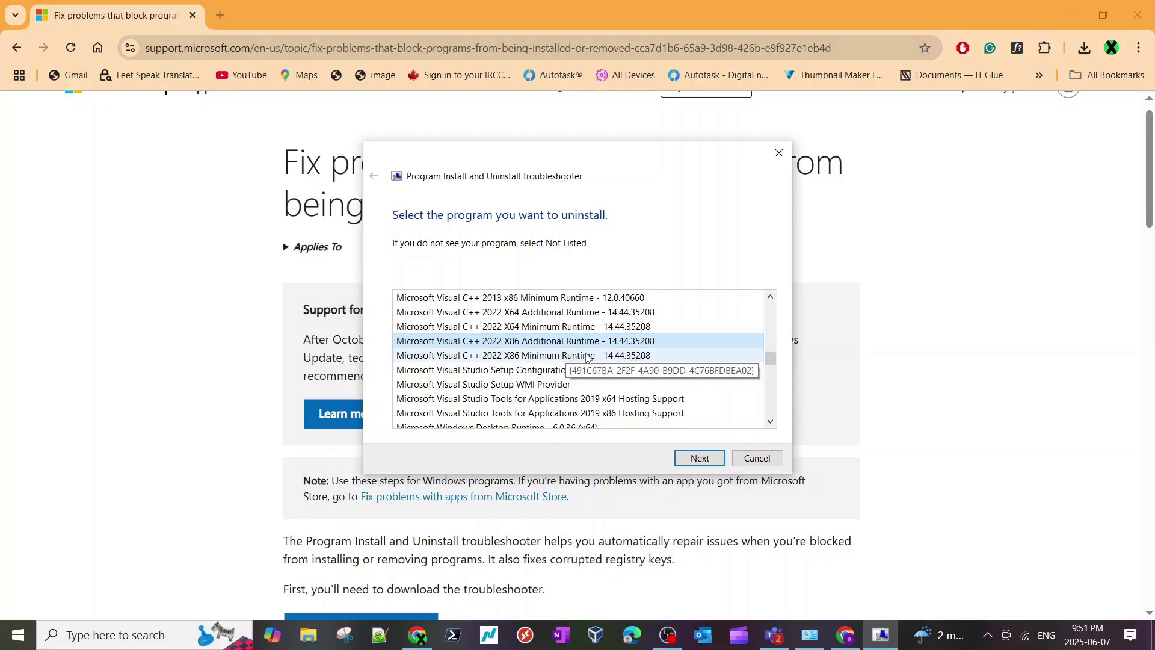
pyautogui.click(699, 458)
pyautogui.click(492, 330)
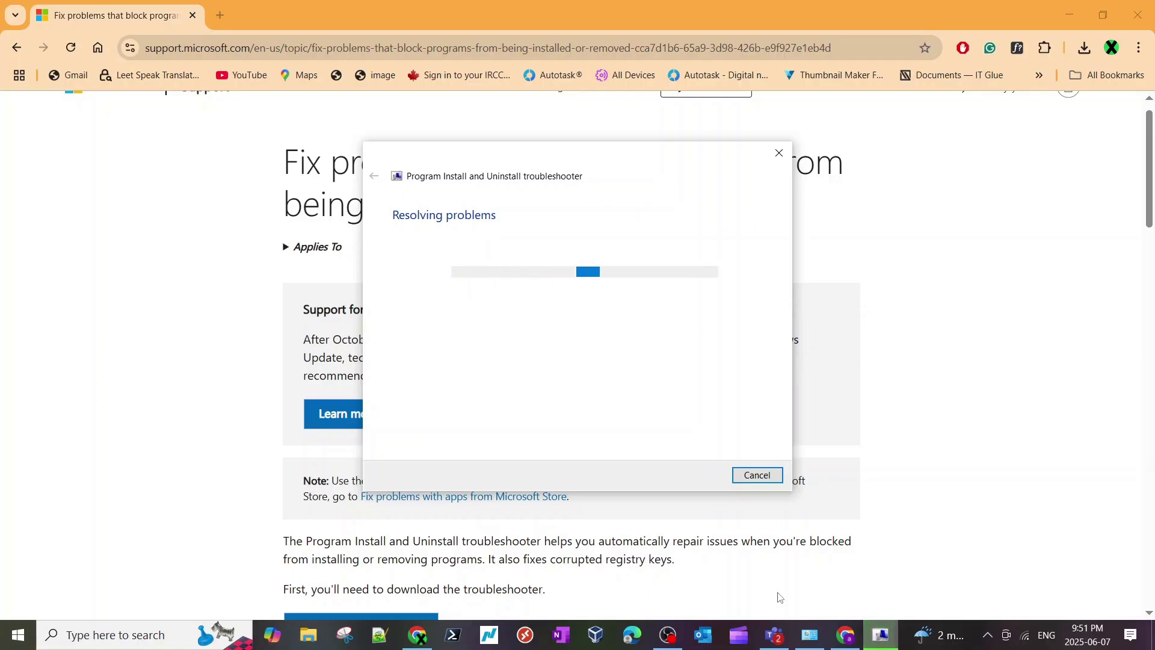
pyautogui.click(774, 634)
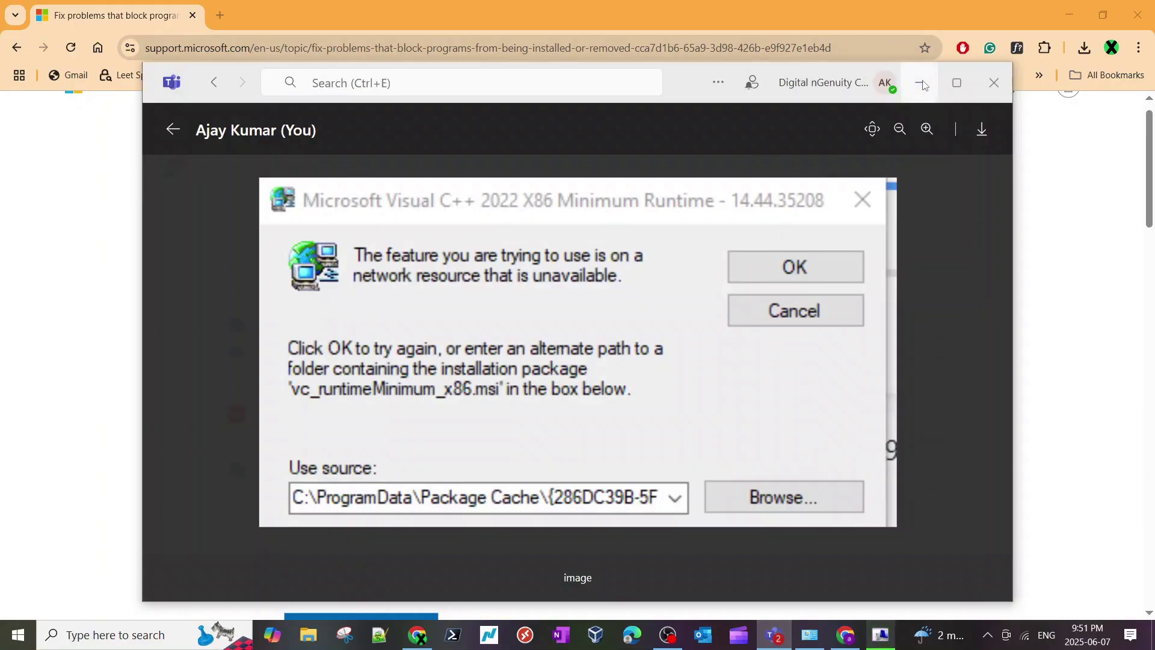
pyautogui.click(924, 85)
pyautogui.click(772, 635)
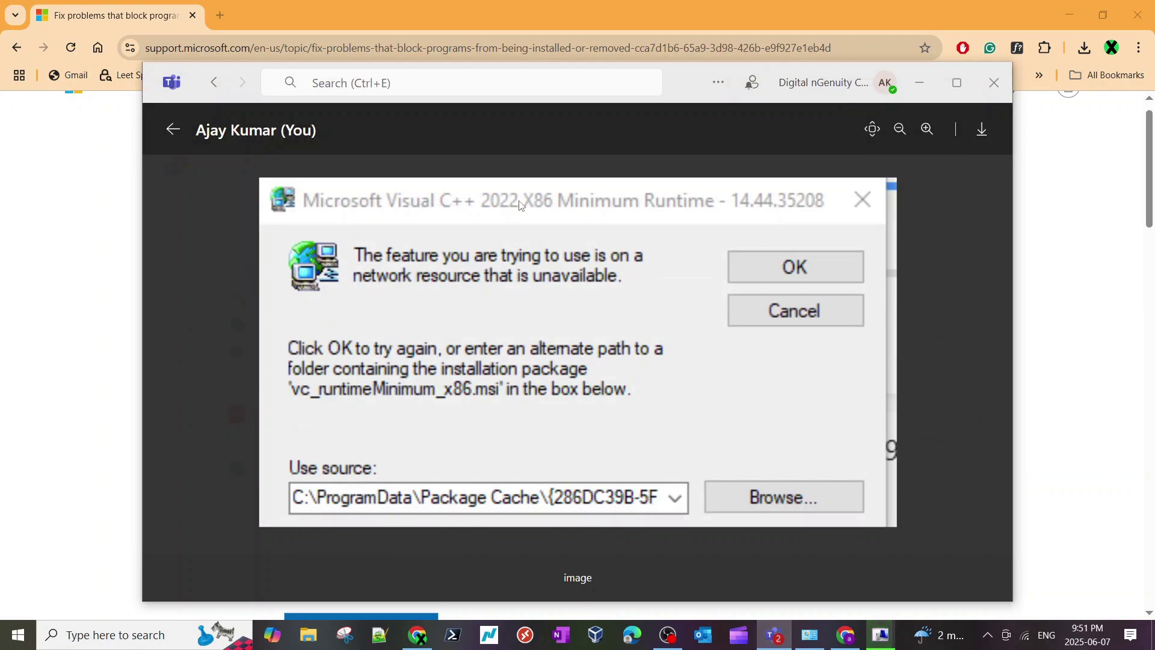
# Step: Review the Teams runtime error screenshot while the troubleshooter finishes with 'Not fixed'
pyautogui.click(919, 89)
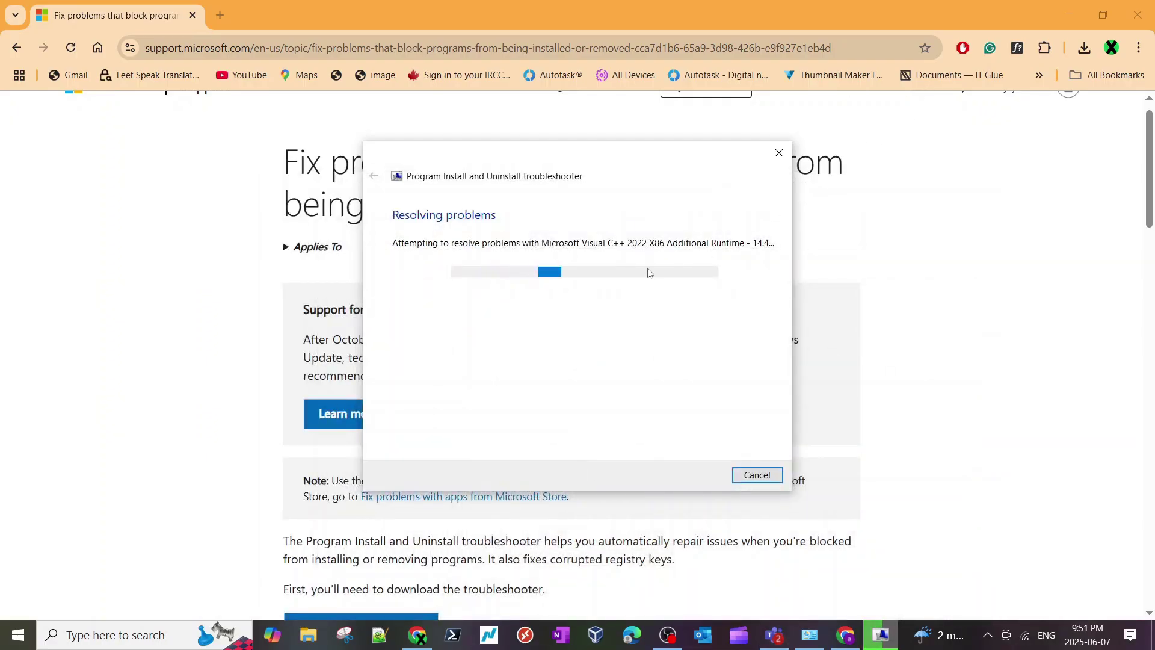
pyautogui.scroll(-5, 364, 470)
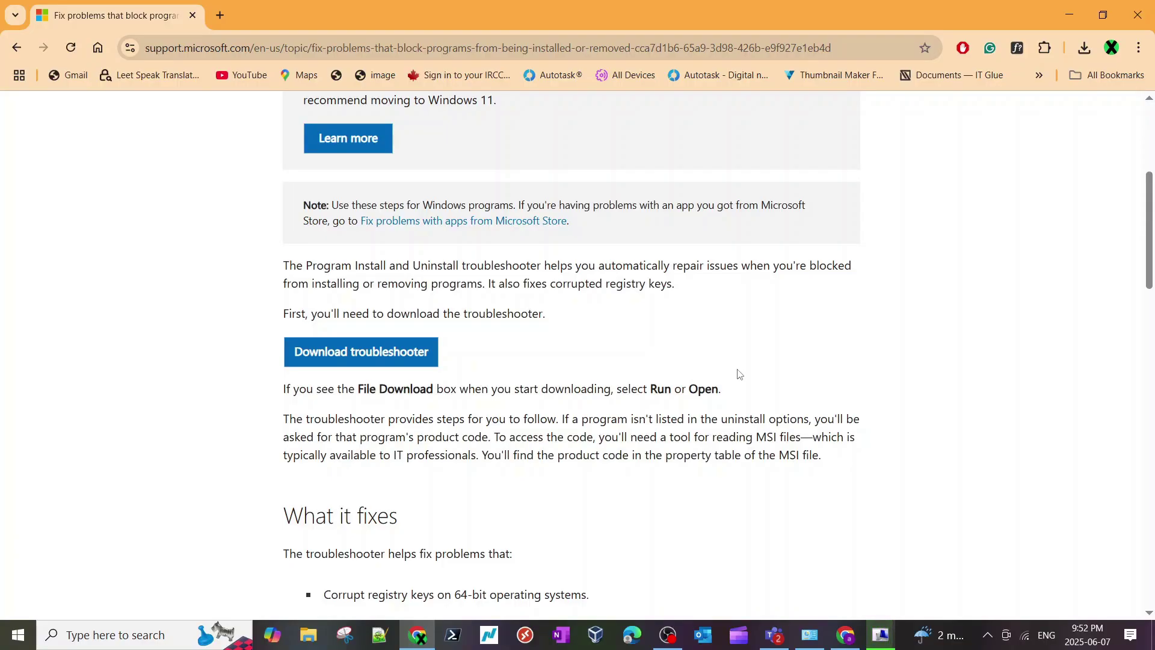
pyautogui.click(775, 636)
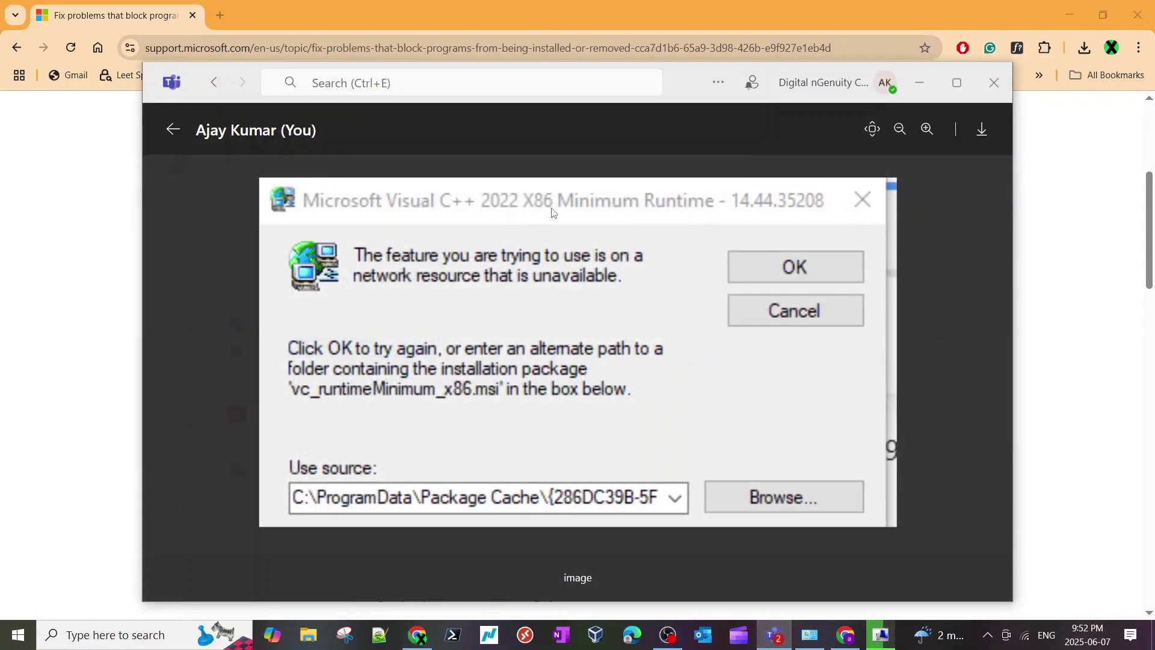
pyautogui.click(919, 82)
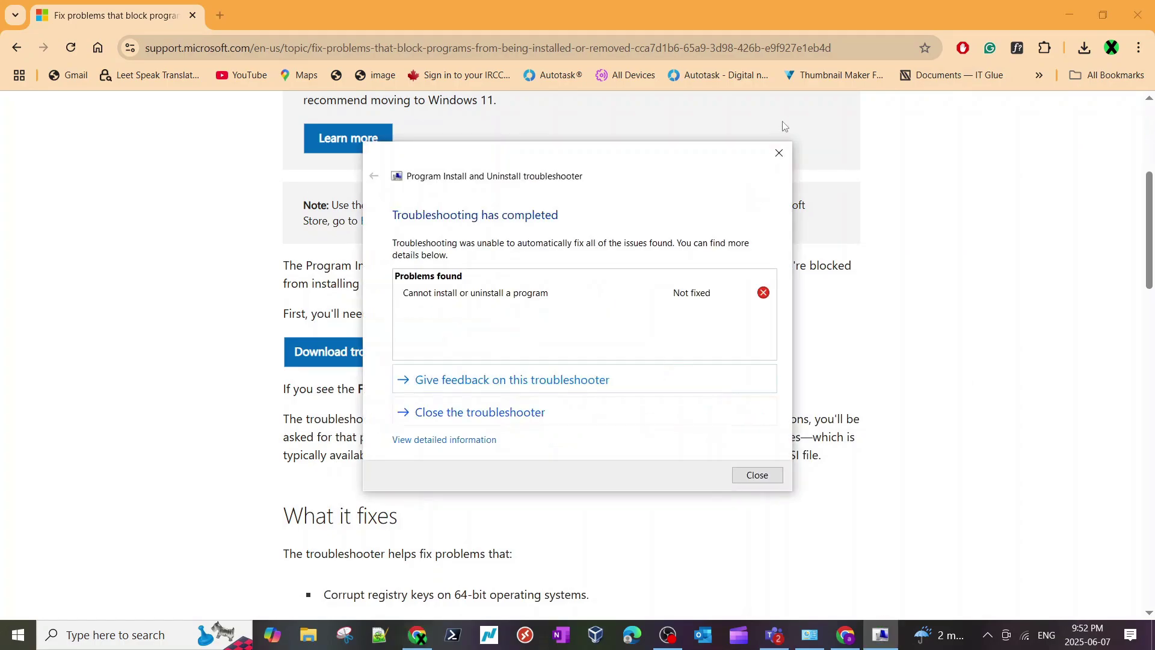
# Step: Close the Program Install and Uninstall troubleshooter window after its Not fixed result
pyautogui.click(779, 153)
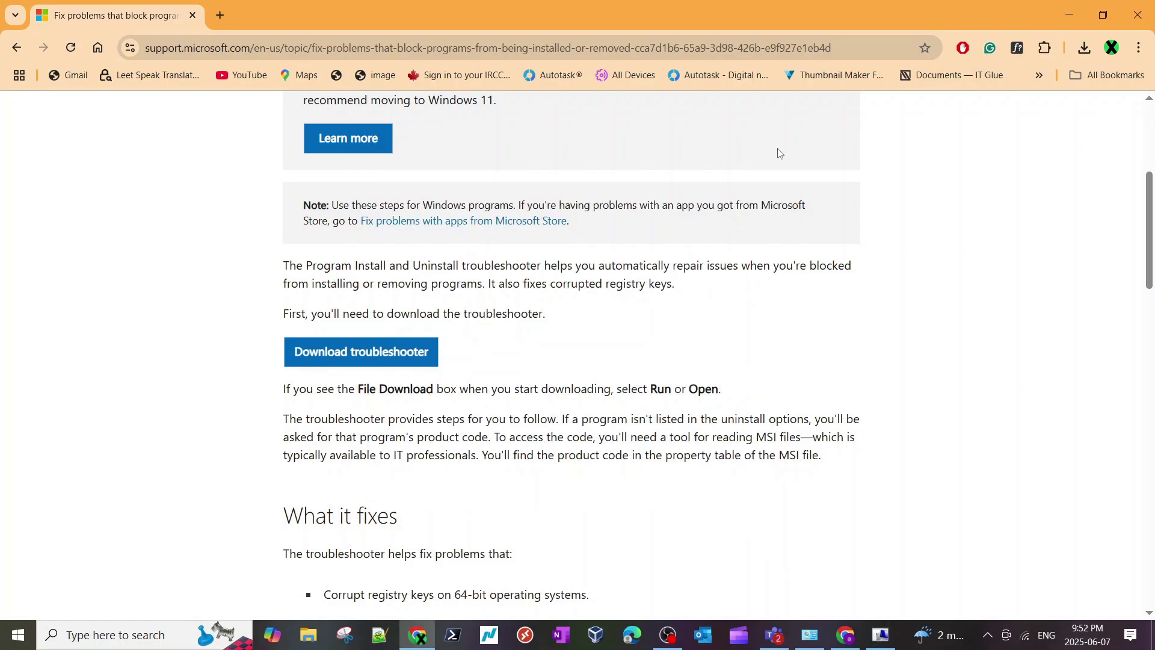
pyautogui.click(881, 642)
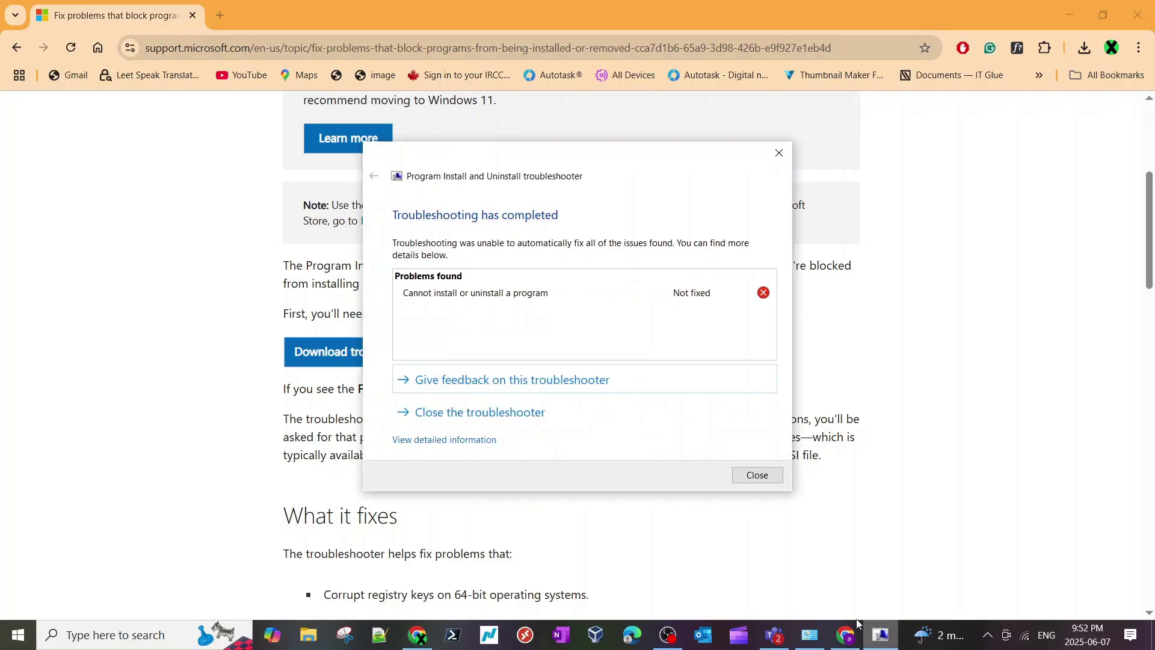
pyautogui.click(778, 154)
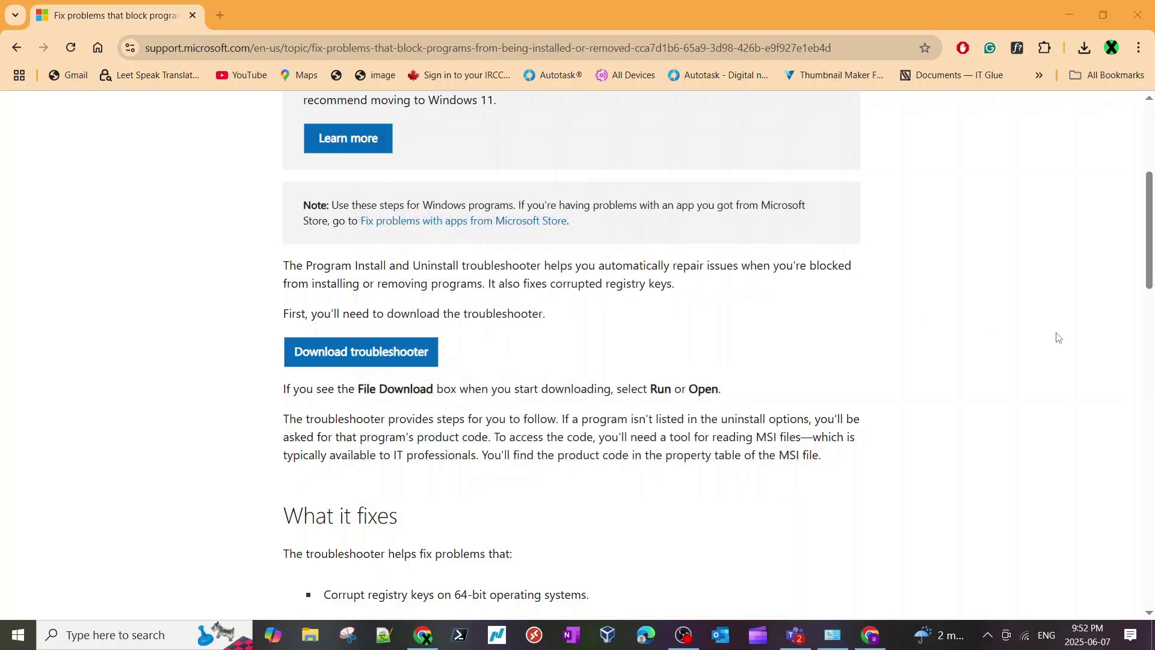